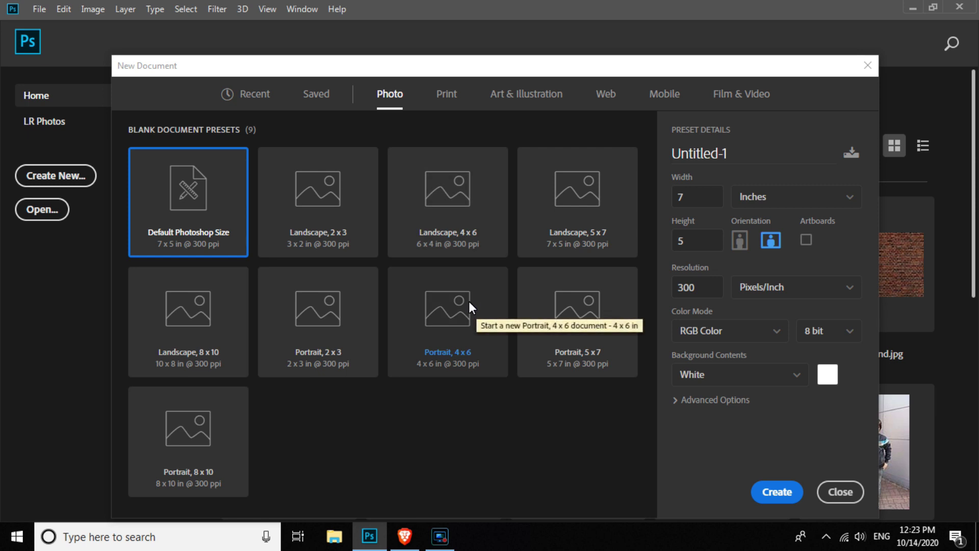
- Create a new blank document from the Portrait, 4 x 6 photo preset at 300 pixels/inch
{"action": "left_click", "coordinate": [470, 301]}
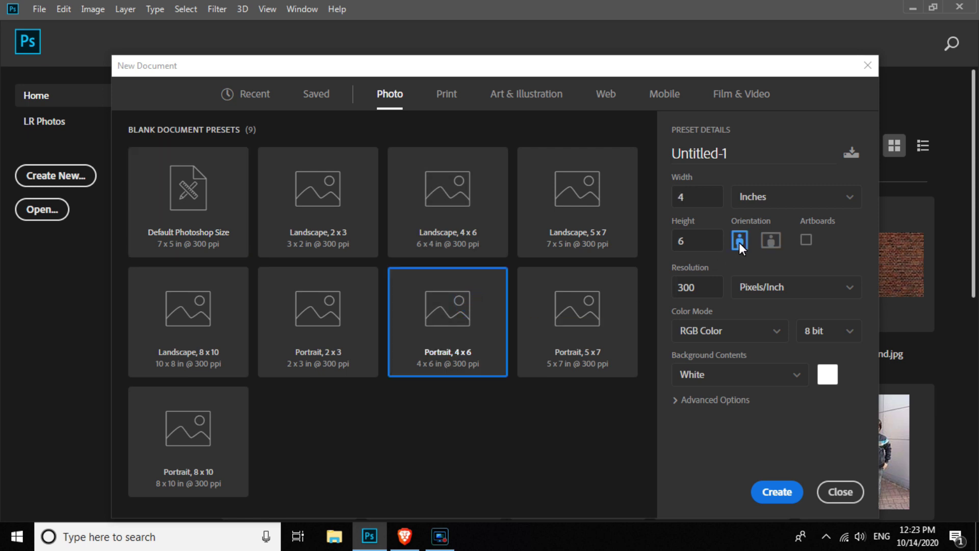
{"action": "left_click", "coordinate": [773, 493]}
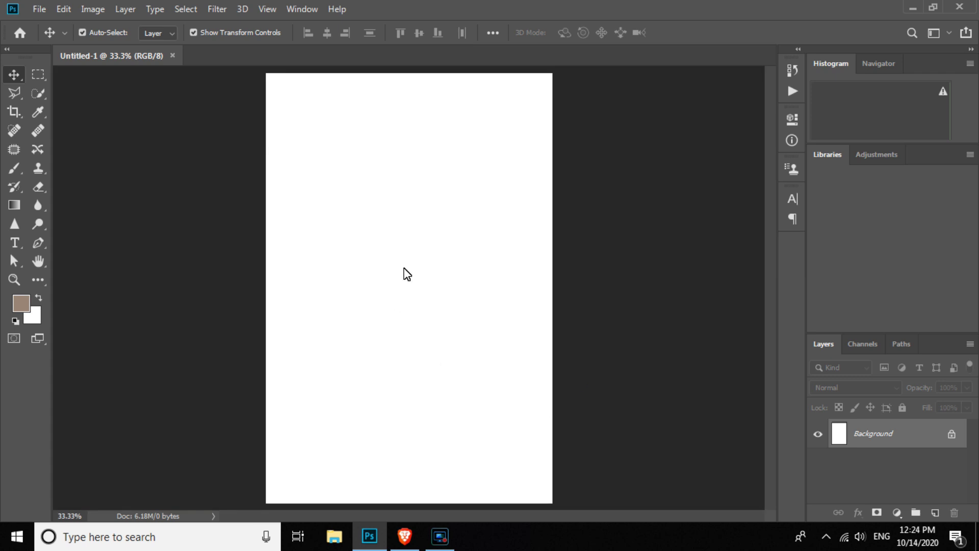
{"action": "left_click", "coordinate": [422, 258]}
{"action": "key", "text": "alt"}
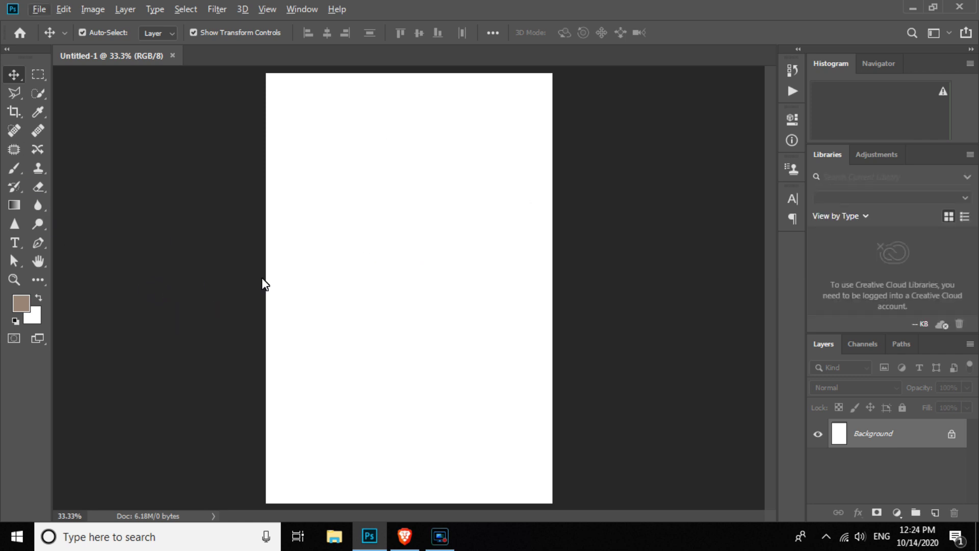
{"action": "key", "text": "z"}
{"action": "left_click", "coordinate": [398, 249]}
{"action": "left_click", "coordinate": [411, 259]}
{"action": "left_click", "coordinate": [411, 257]}
{"action": "left_click", "coordinate": [413, 258]}
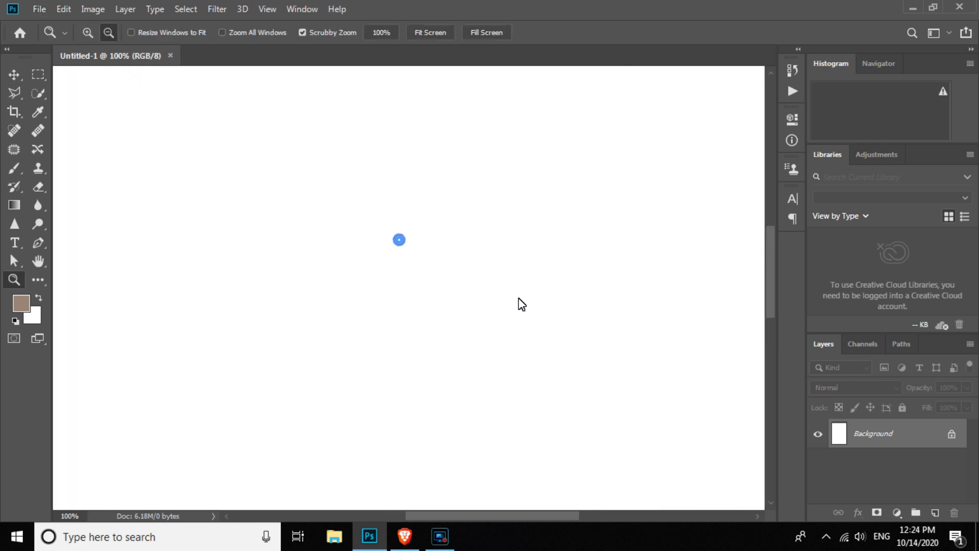
{"action": "left_click_drag", "start_coordinate": [529, 277], "coordinate": [680, 355]}
{"action": "left_click_drag", "start_coordinate": [414, 215], "coordinate": [347, 254]}
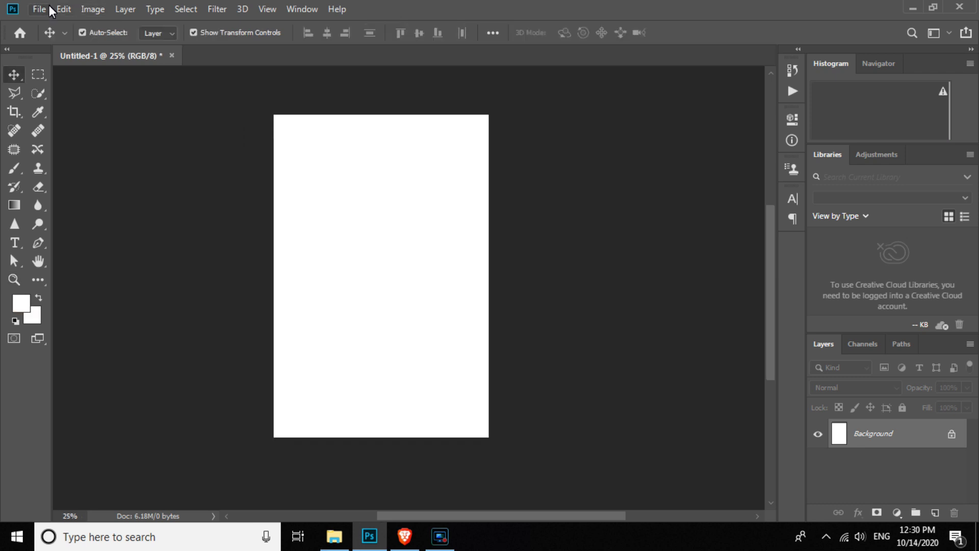
{"action": "left_click", "coordinate": [36, 10]}
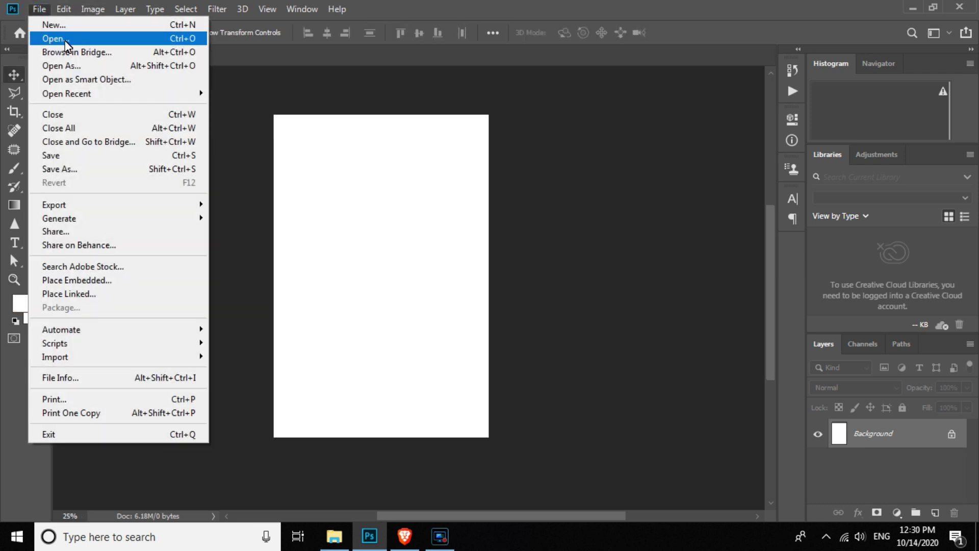
{"action": "left_click", "coordinate": [47, 41]}
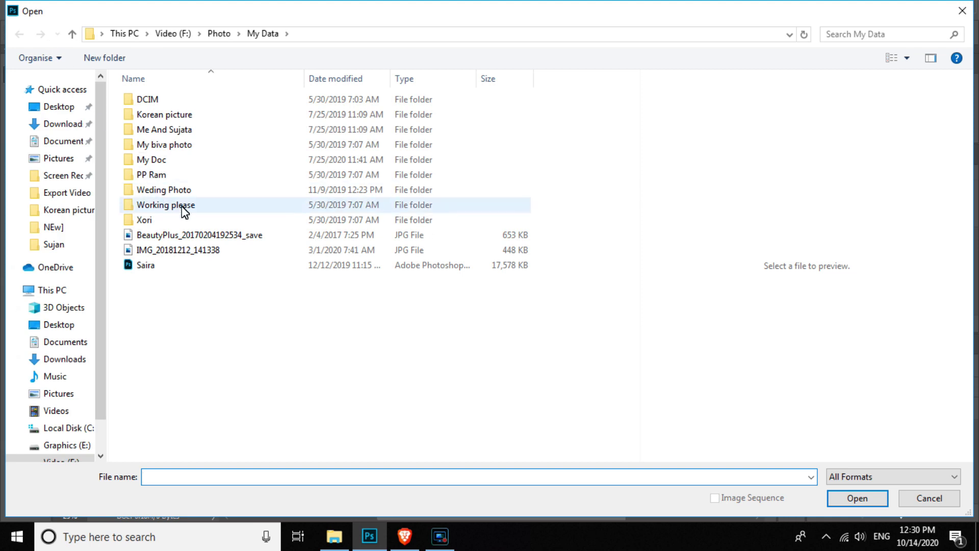
{"action": "left_click", "coordinate": [153, 236]}
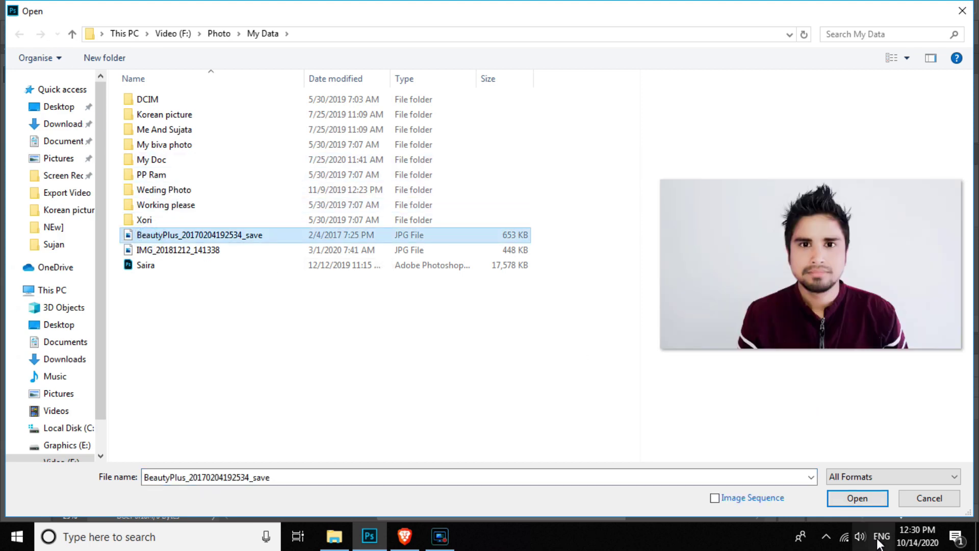
{"action": "left_click", "coordinate": [861, 505]}
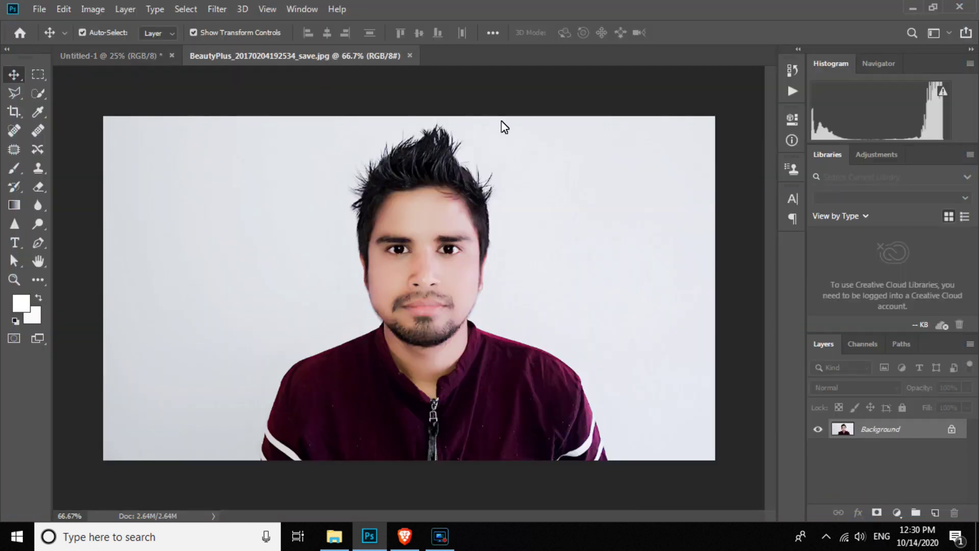
- Set the Crop tool's aspect ratio for the portrait photo to 2.5 by 3
{"action": "left_click", "coordinate": [36, 75]}
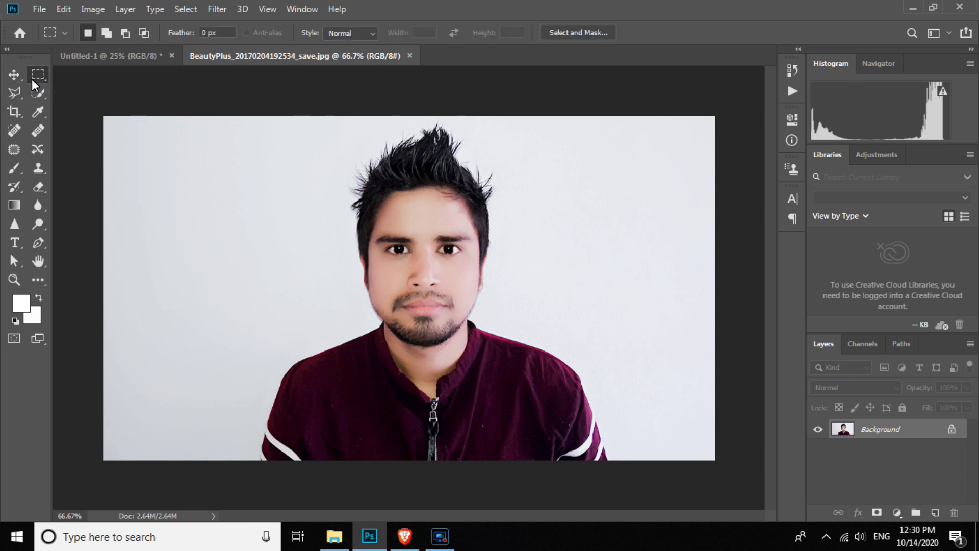
{"action": "left_click", "coordinate": [16, 113]}
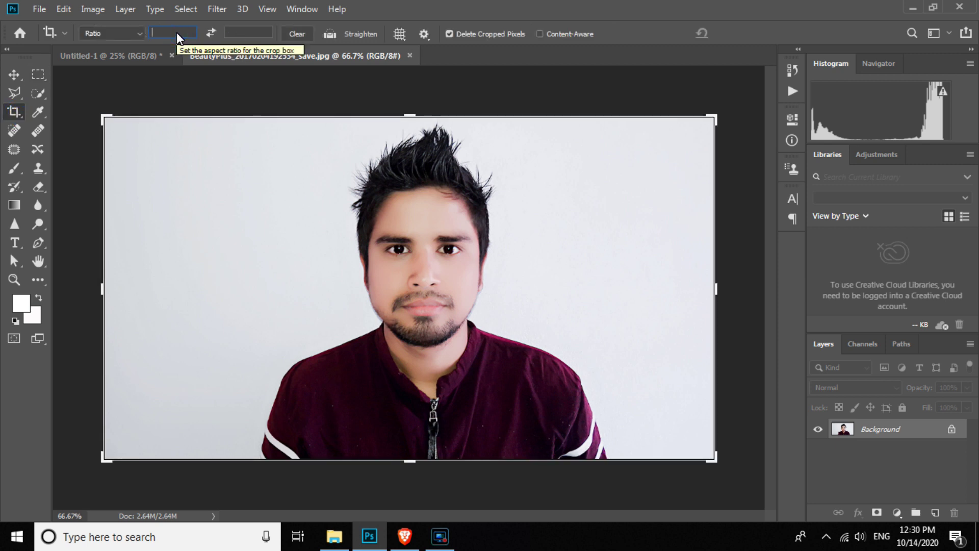
{"action": "type", "text": "2.5"}
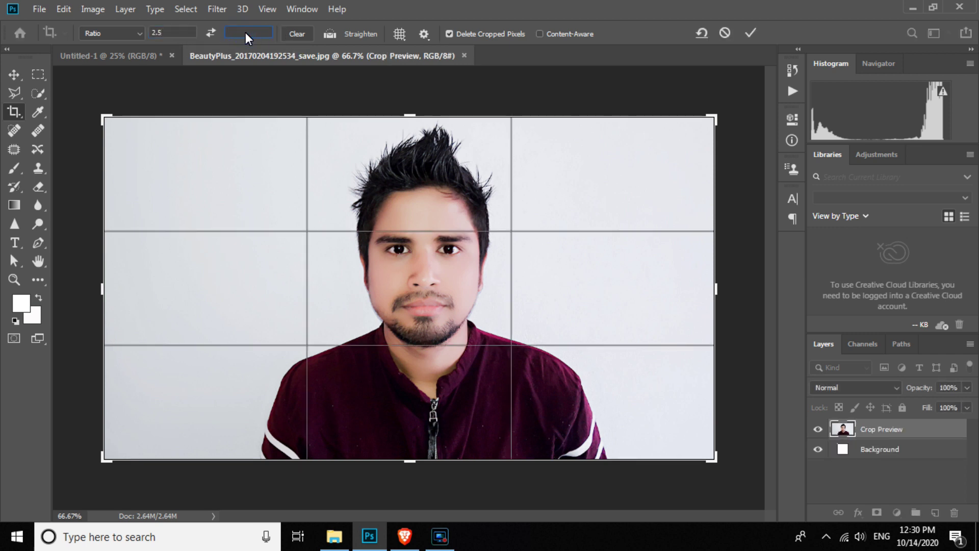
{"action": "type", "text": "3"}
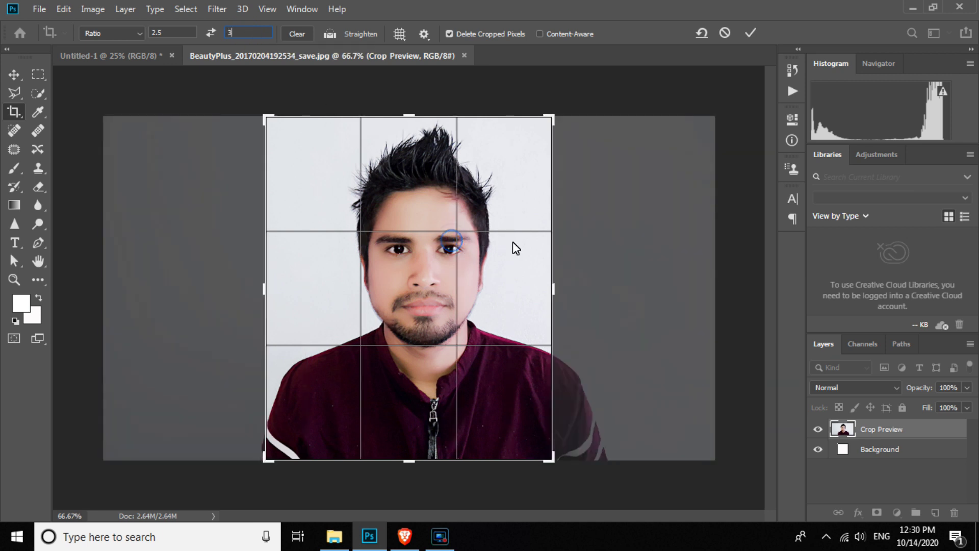
{"action": "key", "text": "Return"}
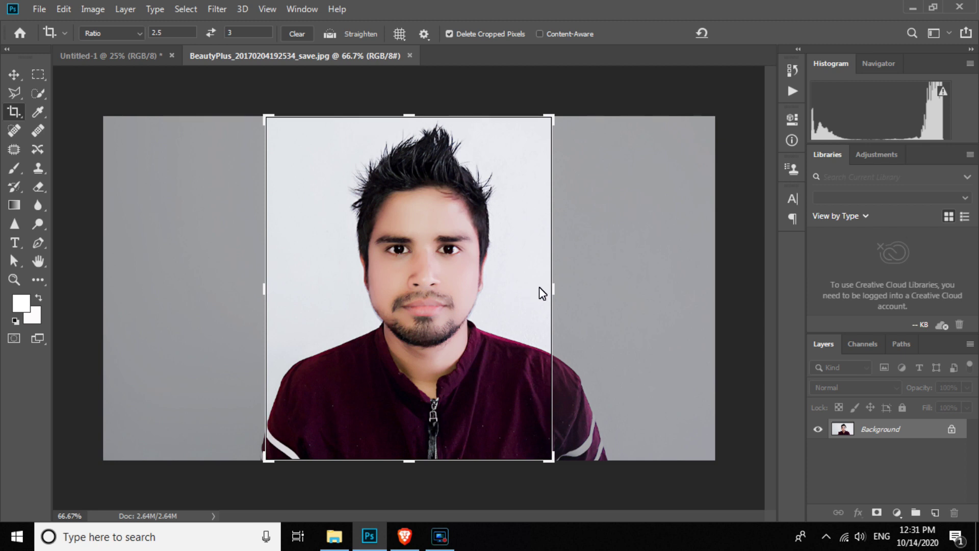
- Shift the photo left within the crop frame until the man is centred, and apply the crop
{"action": "left_click", "coordinate": [157, 209]}
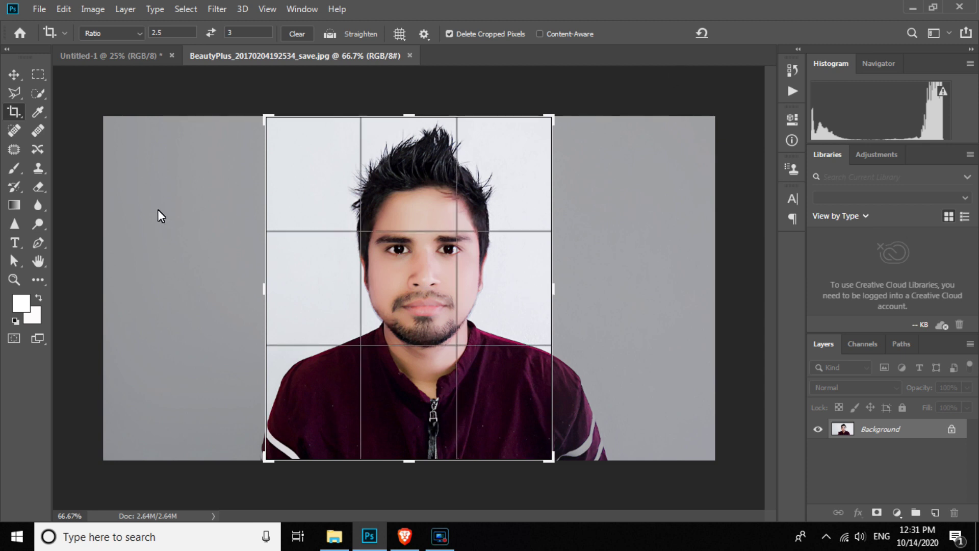
{"action": "key", "text": "Left"}
{"action": "key", "text": "Left"}
{"action": "key", "text": "Left"}
{"action": "key", "text": "Left"}
{"action": "key", "text": "Left"}
{"action": "key", "text": "Left"}
{"action": "key", "text": "Left"}
{"action": "key", "text": "Left"}
{"action": "key", "text": "Left"}
{"action": "key", "text": "Left"}
{"action": "key", "text": "Left"}
{"action": "key", "text": "Left"}
{"action": "key", "text": "Left"}
{"action": "key", "text": "Left"}
{"action": "key", "text": "Left"}
{"action": "key", "text": "Left"}
{"action": "key", "text": "Left"}
{"action": "key", "text": "Left"}
{"action": "key", "text": "Left"}
{"action": "key", "text": "Left"}
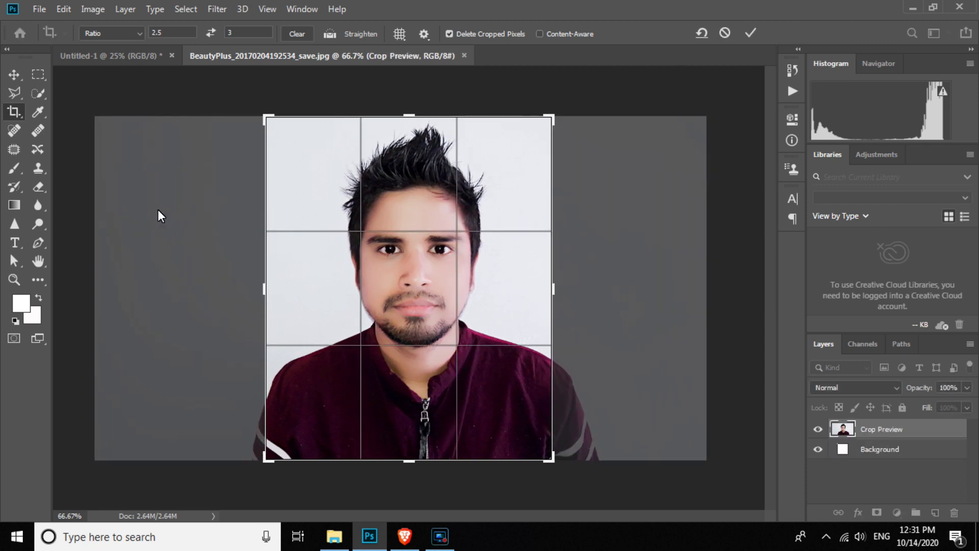
{"action": "key", "text": "Left"}
{"action": "key", "text": "Left"}
{"action": "key", "text": "Left"}
{"action": "key", "text": "Left"}
{"action": "key", "text": "Left"}
{"action": "key", "text": "Left"}
{"action": "key", "text": "Left"}
{"action": "key", "text": "Left"}
{"action": "key", "text": "Left"}
{"action": "key", "text": "Left"}
{"action": "key", "text": "Left"}
{"action": "key", "text": "Left"}
{"action": "key", "text": "Left"}
{"action": "key", "text": "Left"}
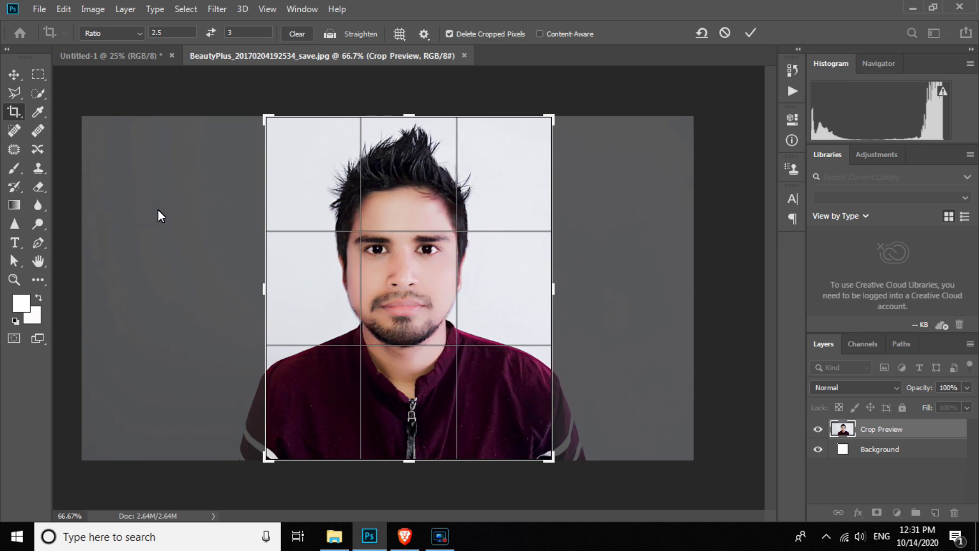
{"action": "key", "text": "Left"}
{"action": "key", "text": "Left"}
{"action": "key", "text": "Left"}
{"action": "key", "text": "Left"}
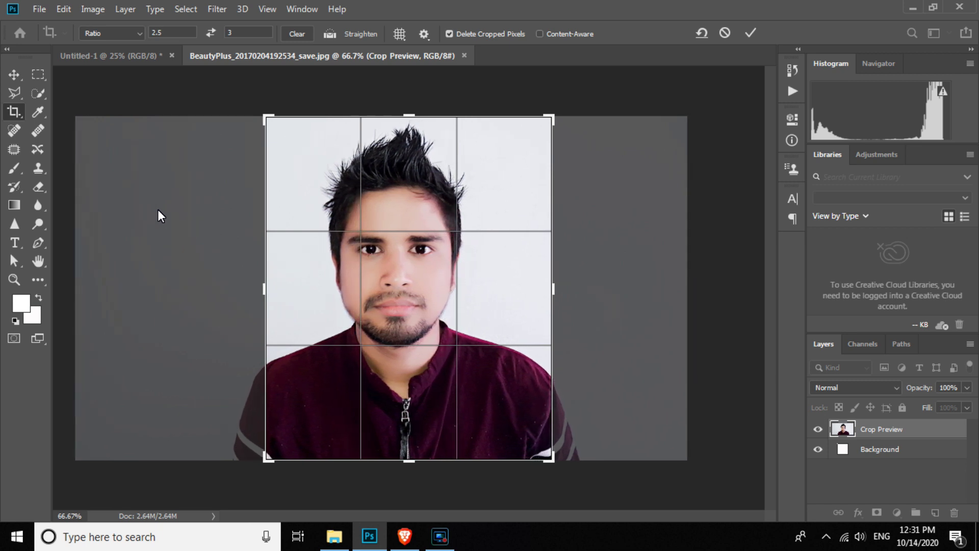
{"action": "key", "text": "Right"}
{"action": "key", "text": "Right"}
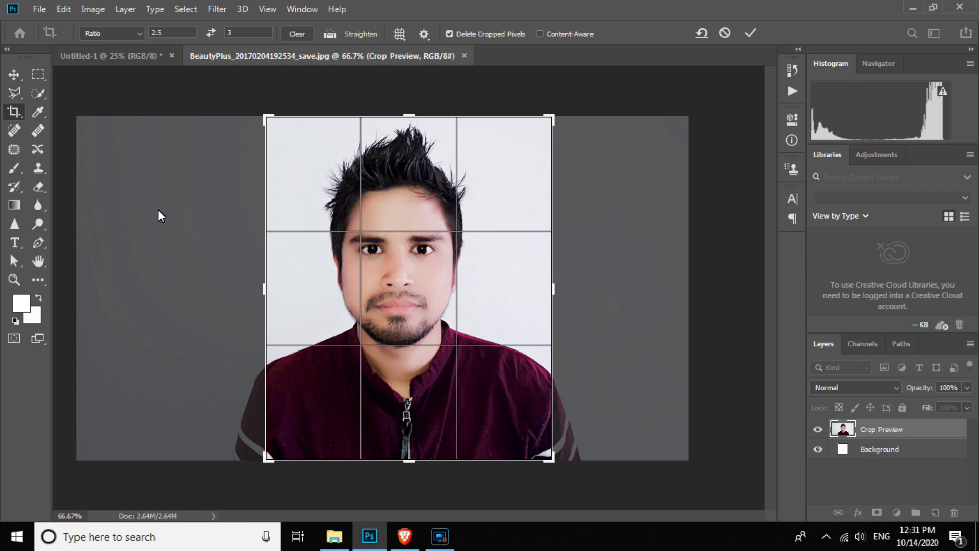
{"action": "key", "text": "Return"}
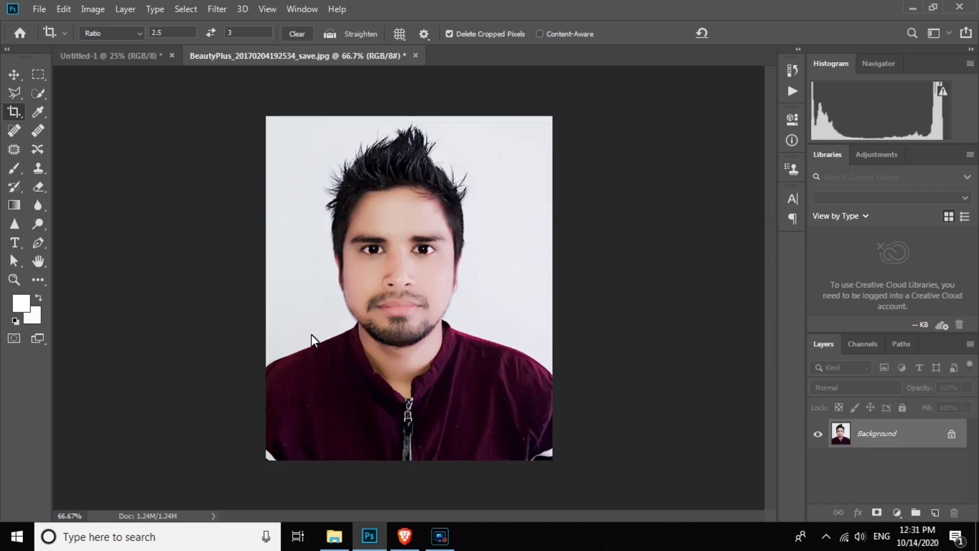
- Show the Actions list and load the 8 pp action file into it
{"action": "left_click", "coordinate": [13, 75]}
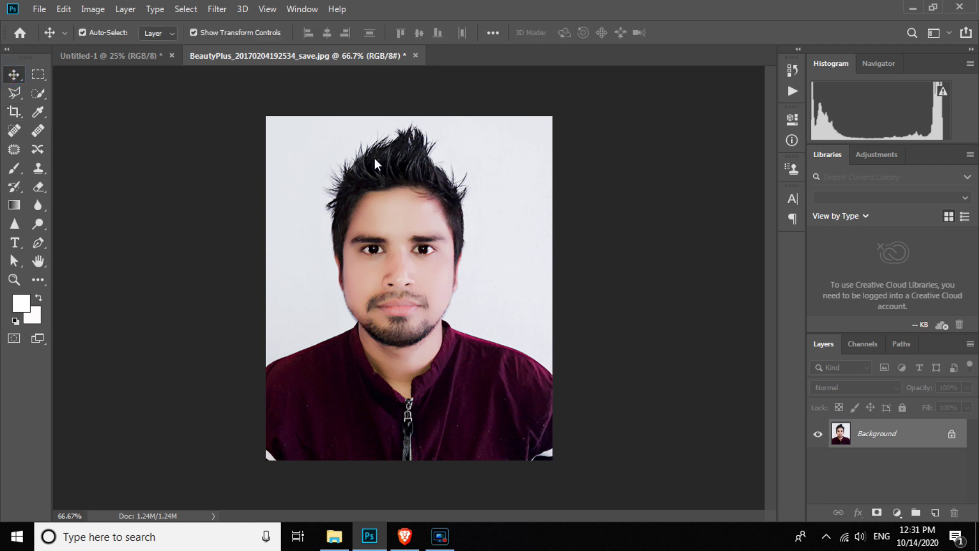
{"action": "left_click", "coordinate": [306, 11]}
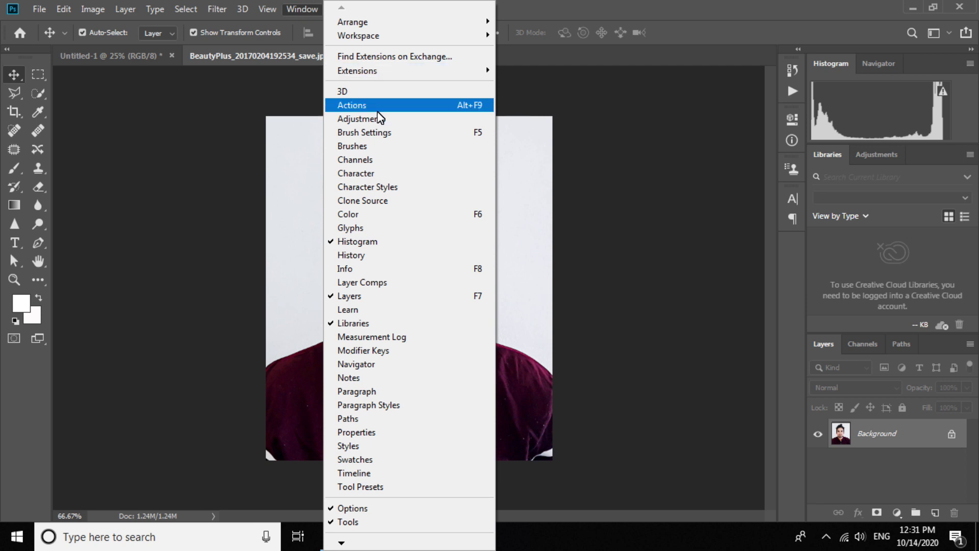
{"action": "left_click", "coordinate": [373, 107]}
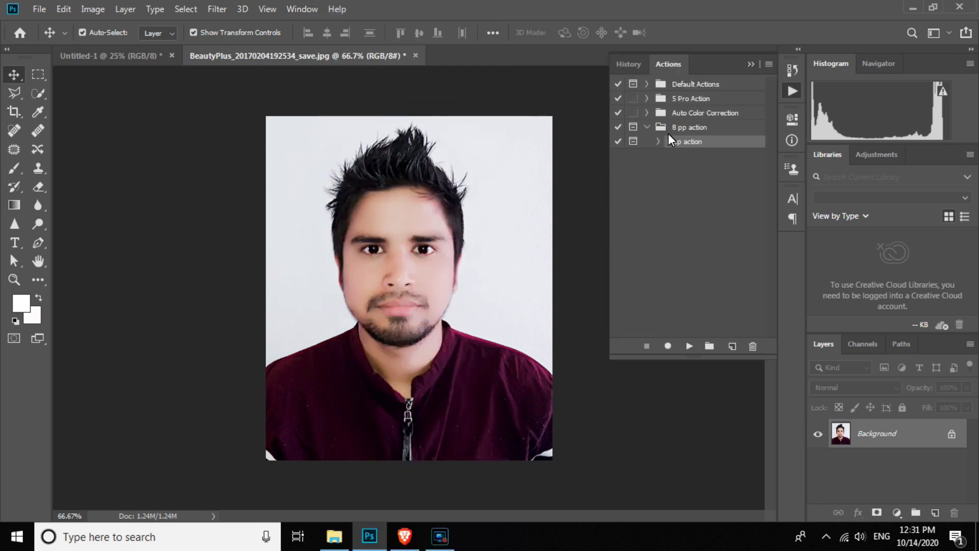
{"action": "left_click", "coordinate": [771, 64]}
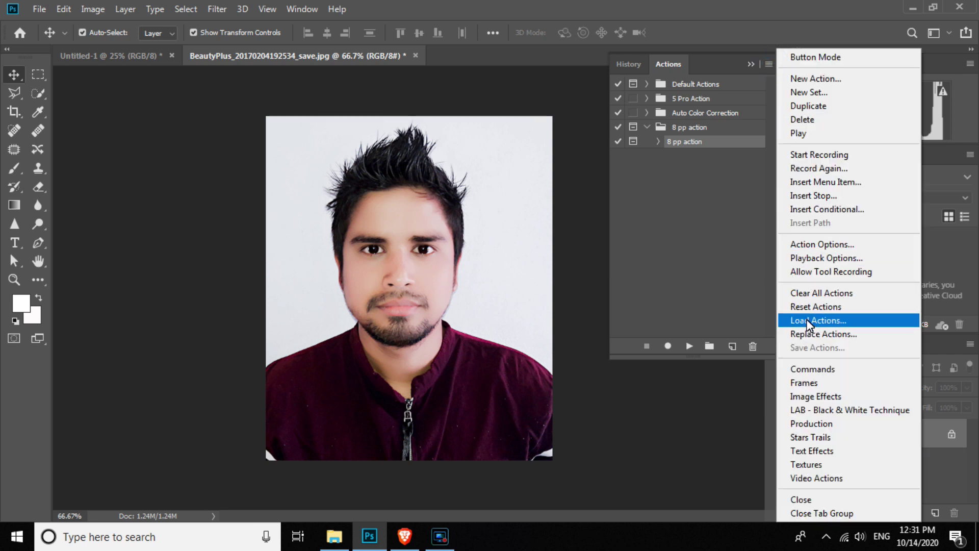
{"action": "left_click", "coordinate": [822, 320]}
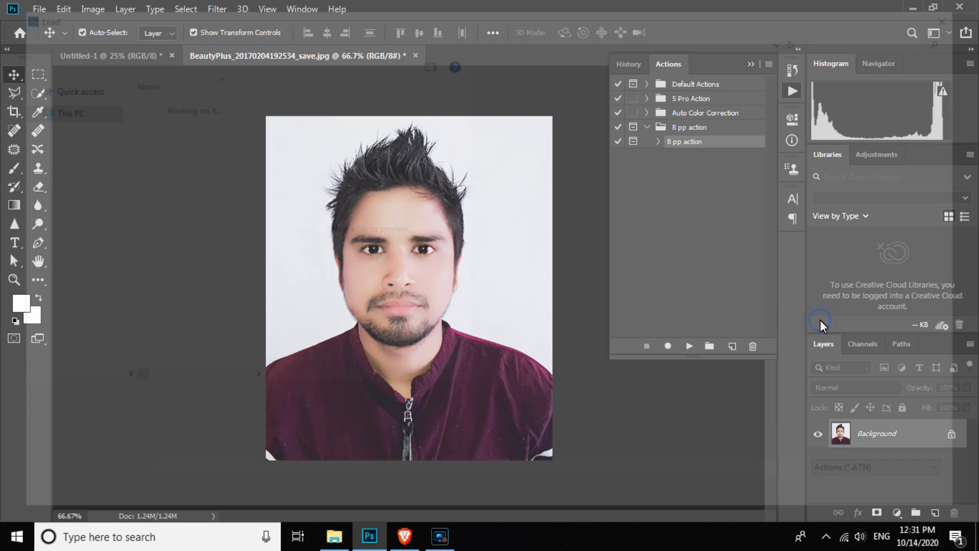
{"action": "left_click", "coordinate": [159, 115]}
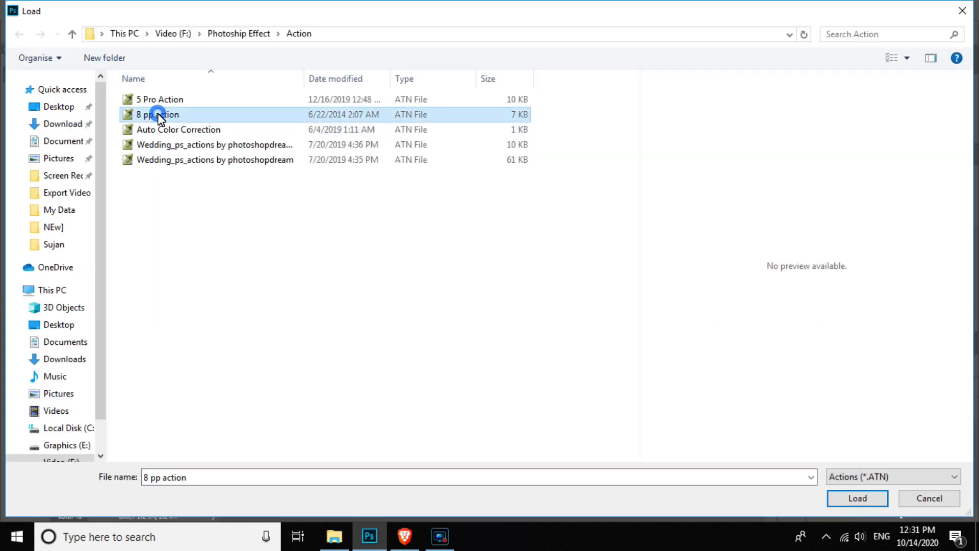
{"action": "left_click", "coordinate": [858, 499]}
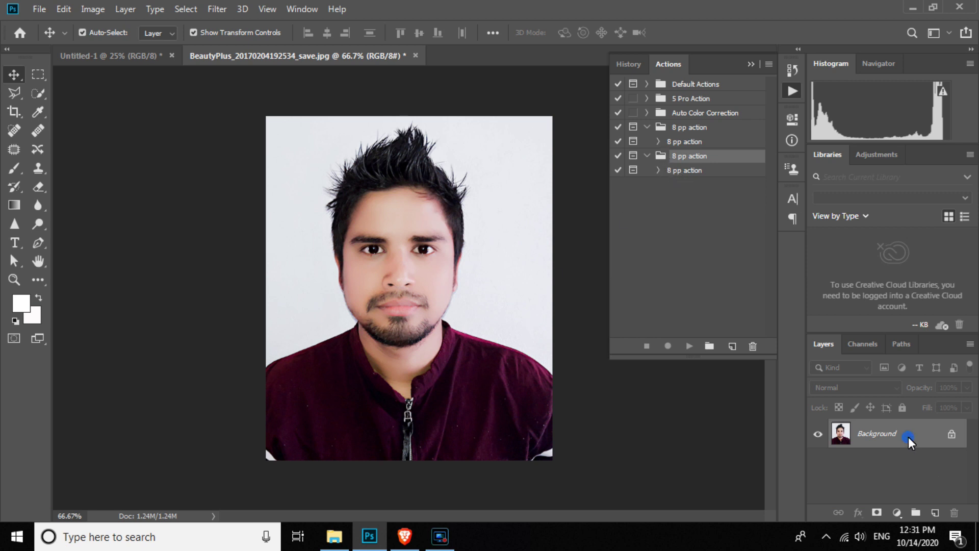
- Play the newly loaded 8 pp action on the cropped portrait and collapse the Actions list
{"action": "left_click", "coordinate": [695, 171]}
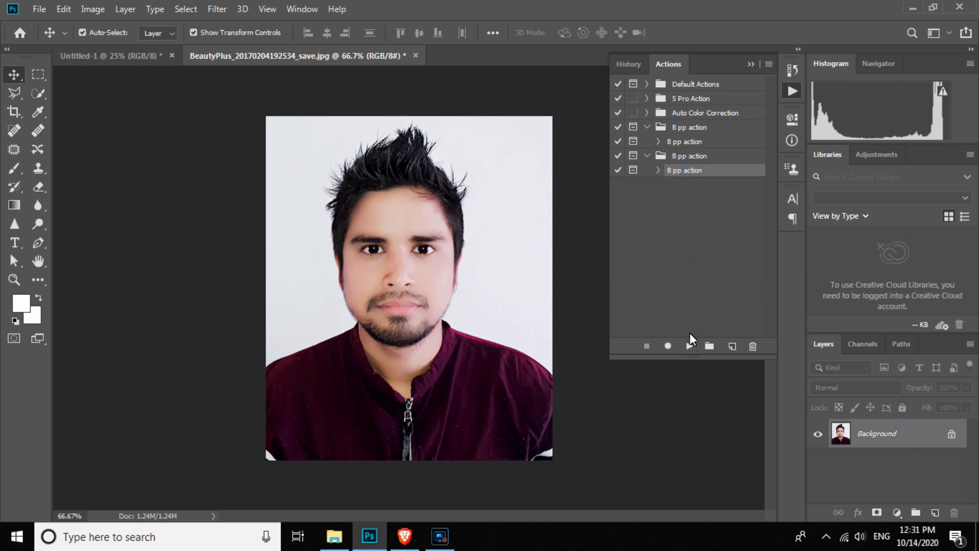
{"action": "left_click", "coordinate": [690, 347]}
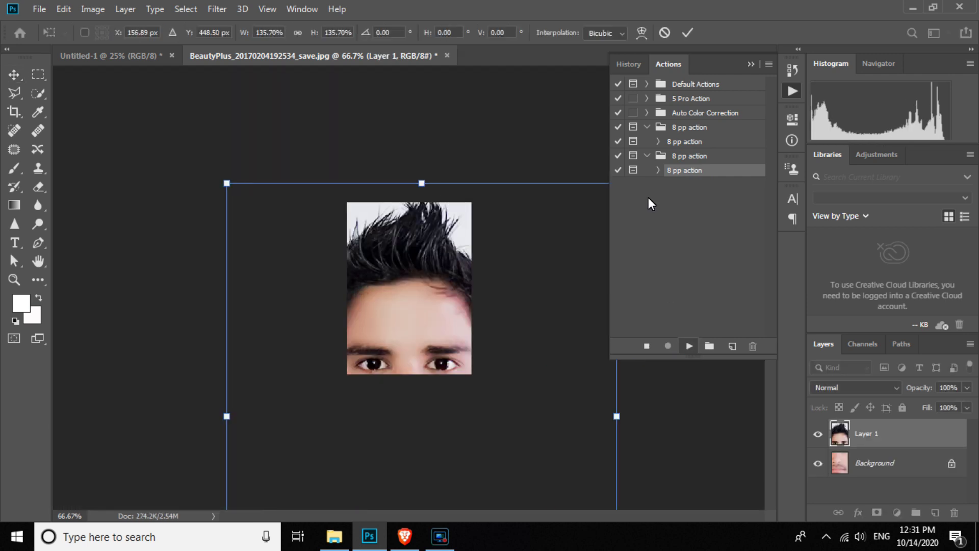
{"action": "left_click", "coordinate": [749, 68]}
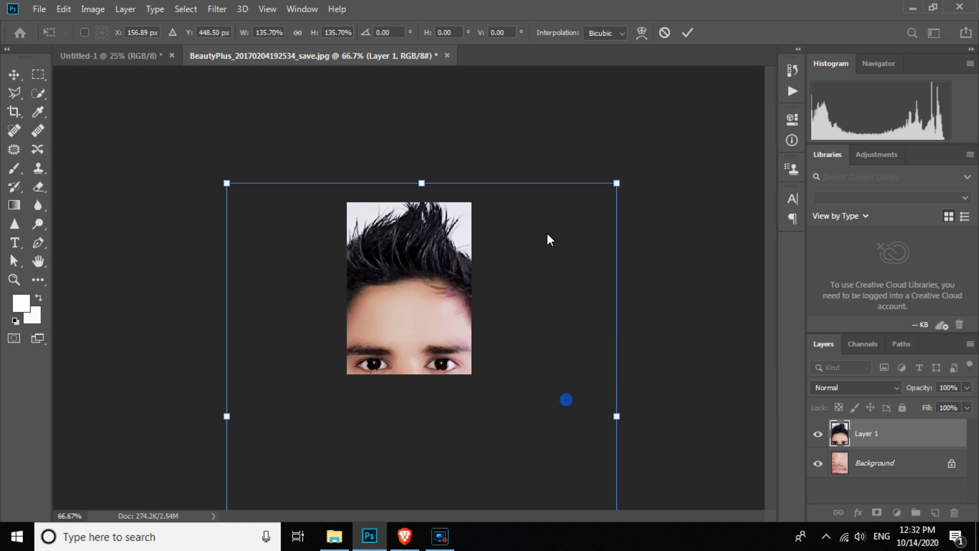
- Scale down and reposition the portrait so the whole head and shoulders fit the small passport frame, and apply the transform
{"action": "left_click_drag", "start_coordinate": [621, 185], "coordinate": [429, 403]}
{"action": "left_click_drag", "start_coordinate": [394, 440], "coordinate": [482, 230]}
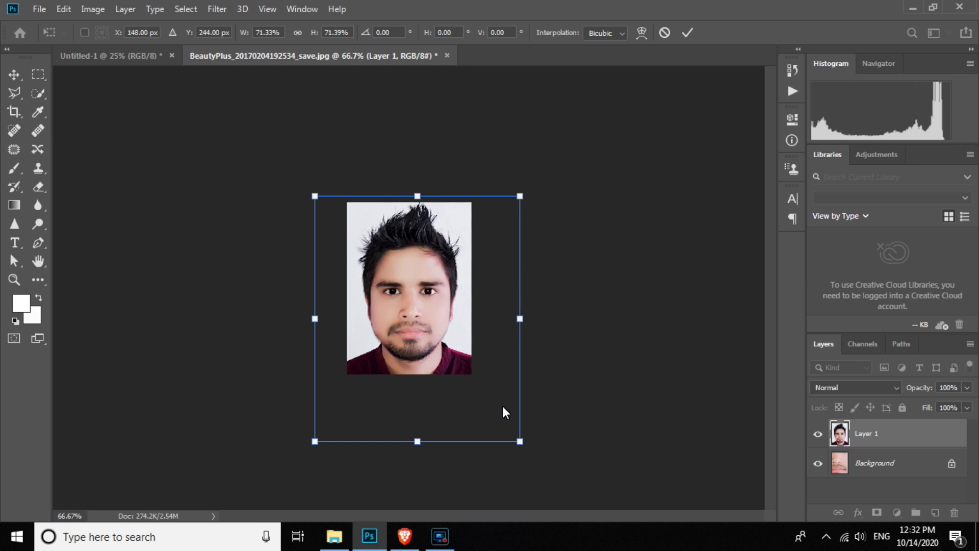
{"action": "left_click_drag", "start_coordinate": [519, 442], "coordinate": [500, 406]}
{"action": "left_click_drag", "start_coordinate": [438, 343], "coordinate": [443, 345]}
{"action": "key", "text": "Return"}
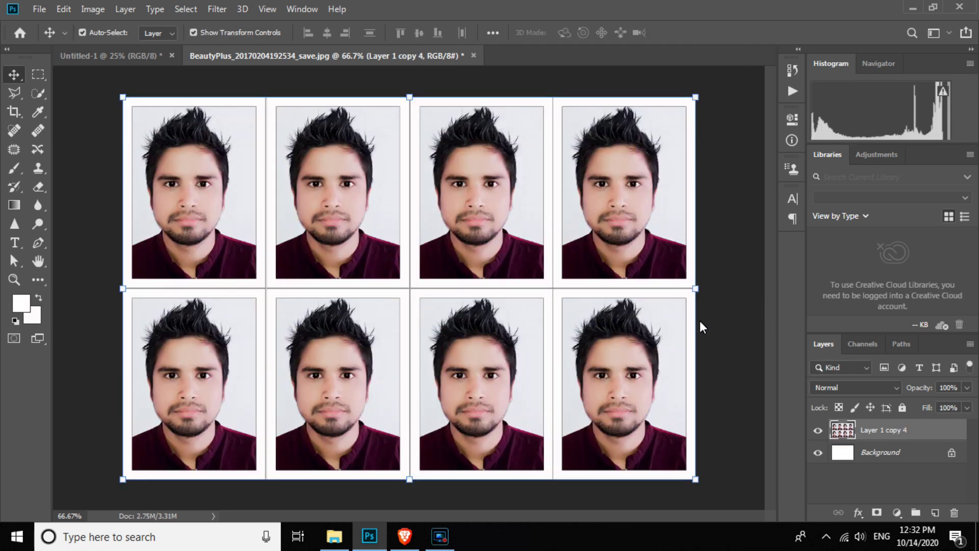
- Save the finished passport sheet to the Desktop as a JPEG copy named "Pp size photo", accepting the JPEG options
{"action": "left_click", "coordinate": [81, 301]}
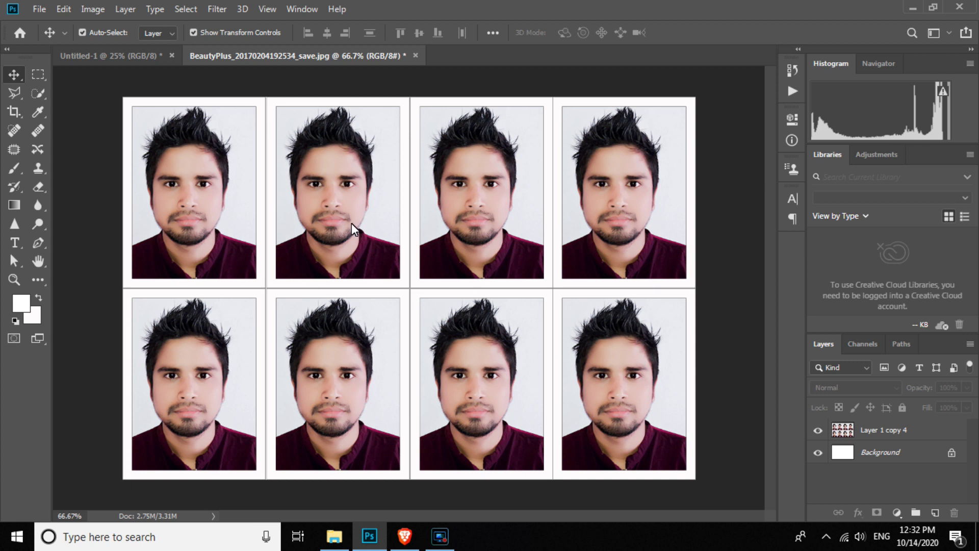
{"action": "left_click", "coordinate": [39, 8]}
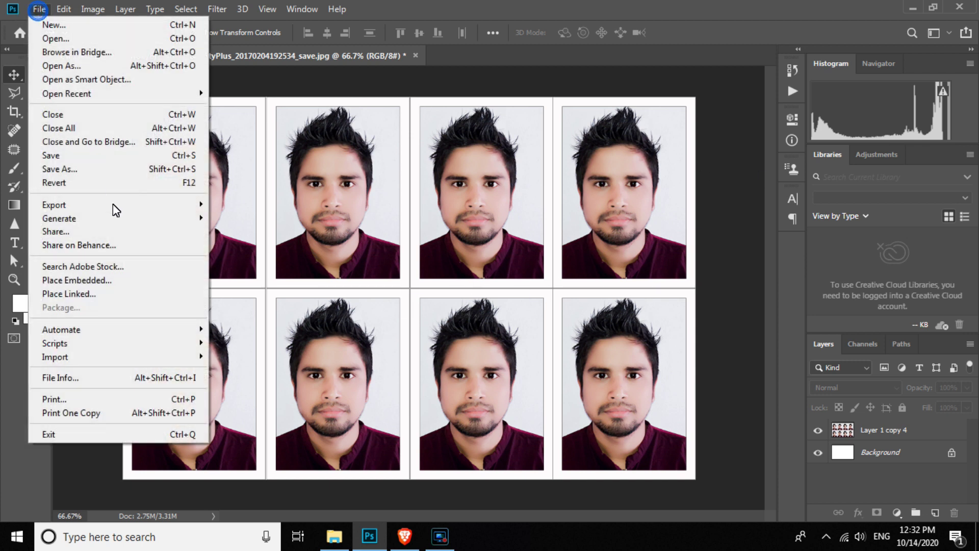
{"action": "left_click", "coordinate": [75, 170]}
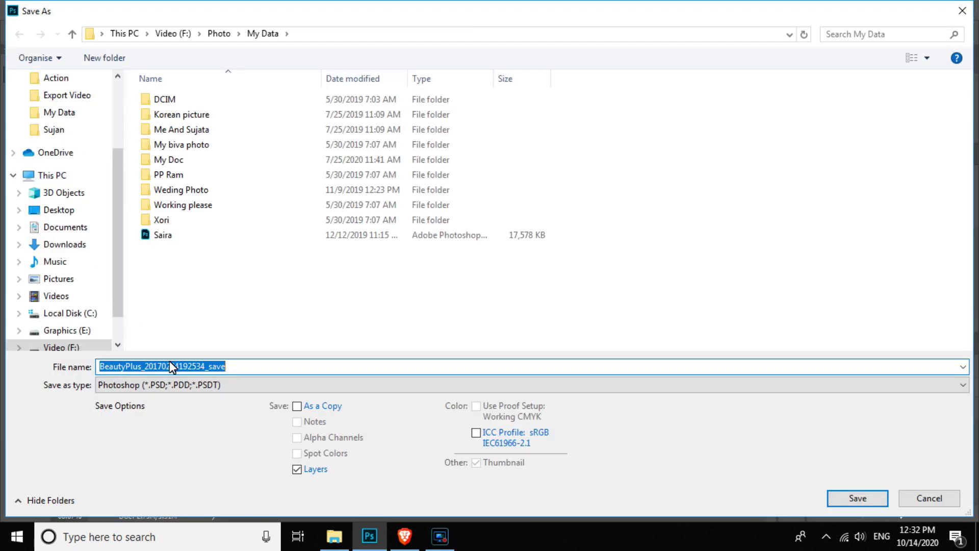
{"action": "left_click", "coordinate": [180, 384]}
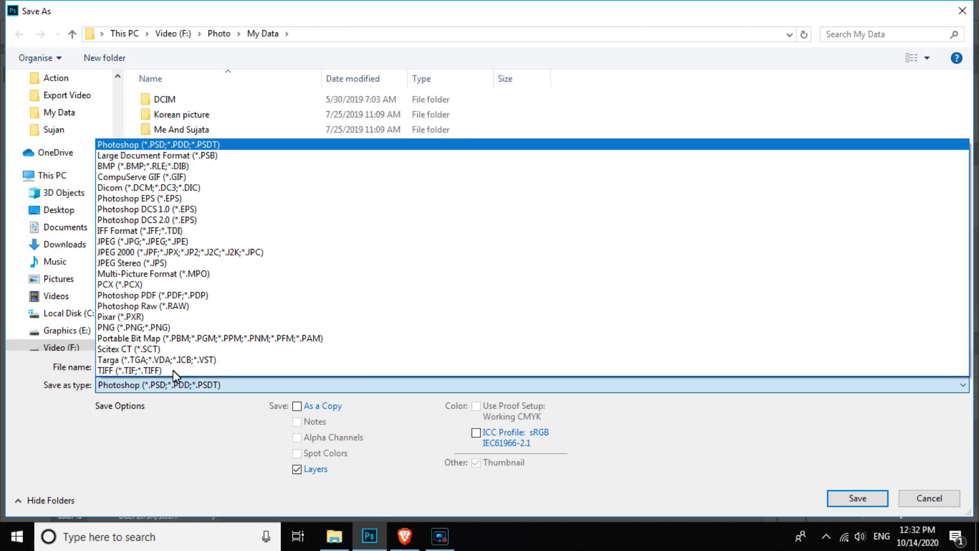
{"action": "left_click", "coordinate": [151, 241]}
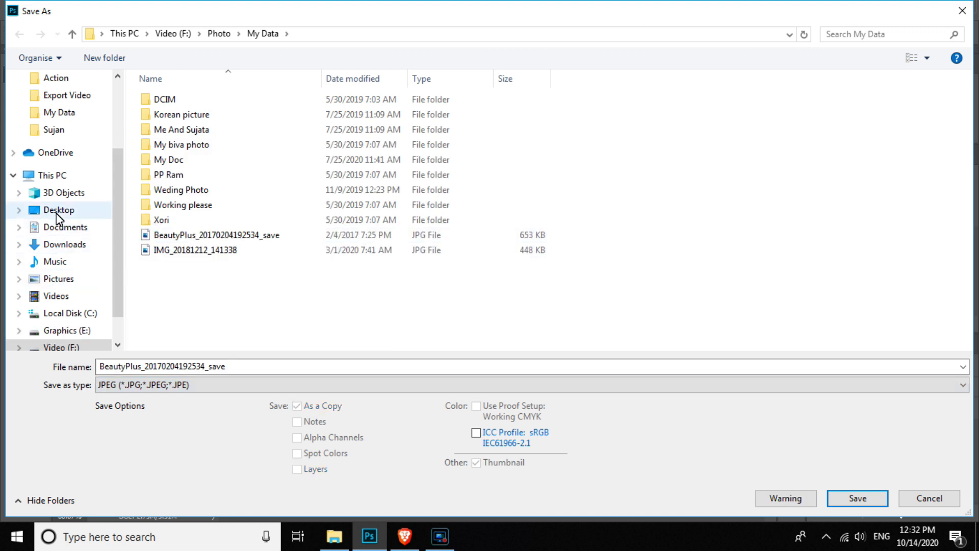
{"action": "left_click", "coordinate": [56, 212]}
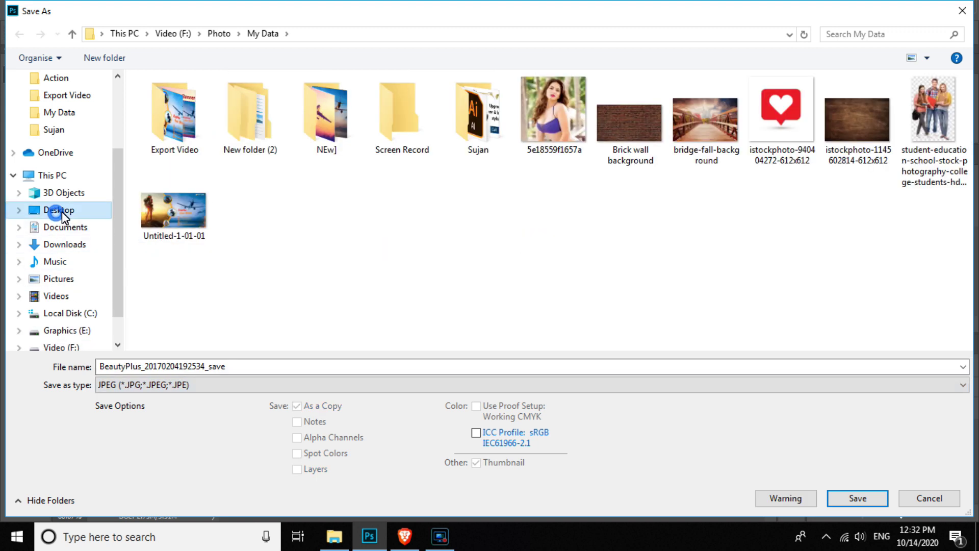
{"action": "left_click", "coordinate": [393, 368]}
{"action": "type", "text": "PP"}
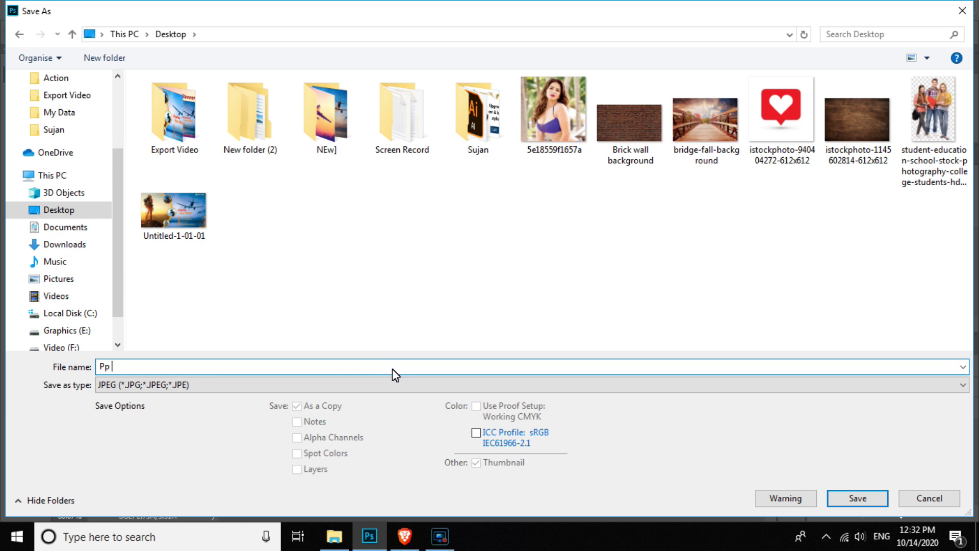
{"action": "type", "text": " size photo"}
{"action": "key", "text": "Return"}
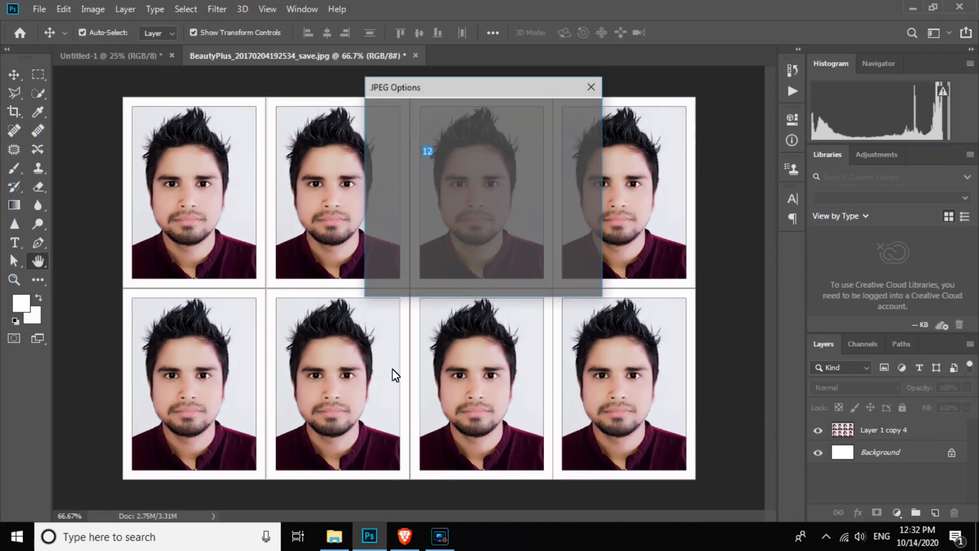
{"action": "key", "text": "Return"}
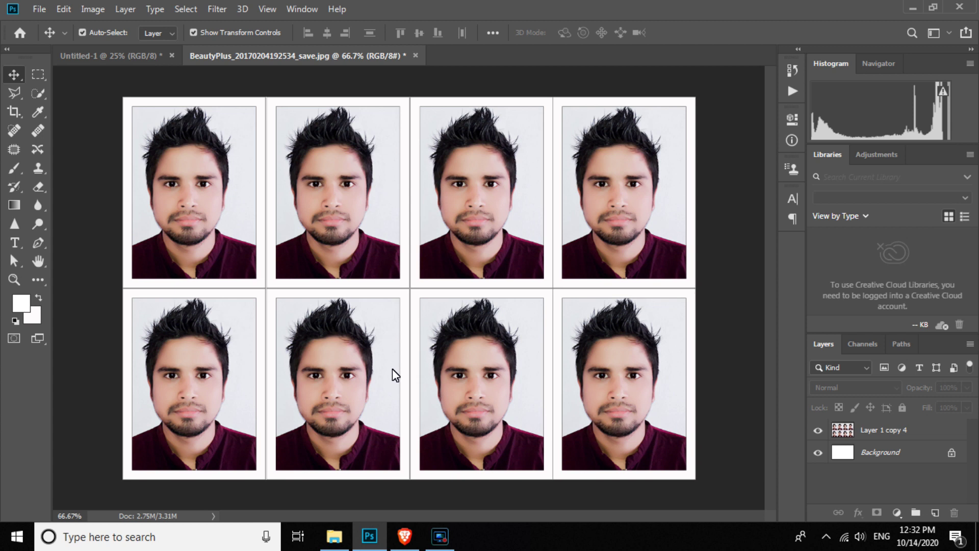
- Close the saved passport sheet without saving changes to the original, and open image_6483441 from the Downloads folder
{"action": "left_click", "coordinate": [417, 55]}
{"action": "left_click", "coordinate": [485, 219]}
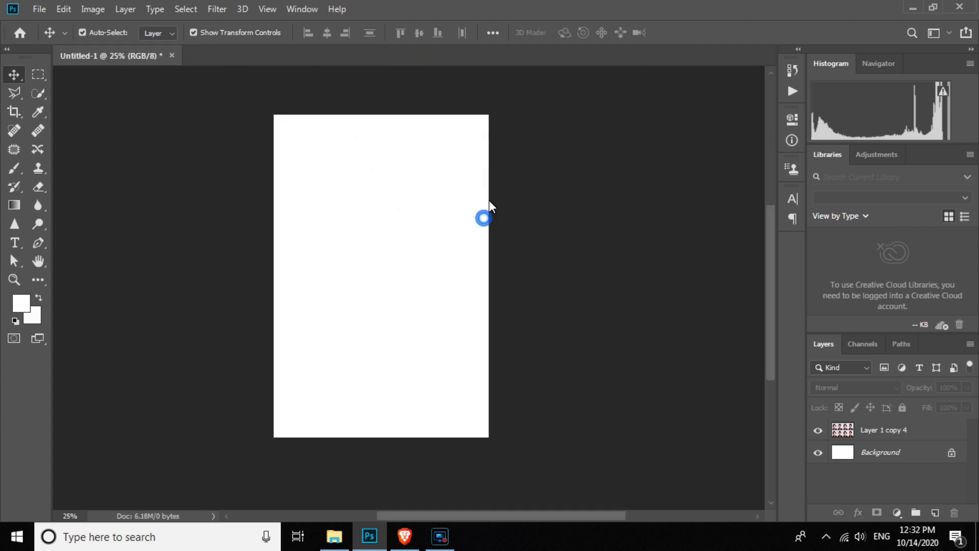
{"action": "left_click", "coordinate": [39, 9]}
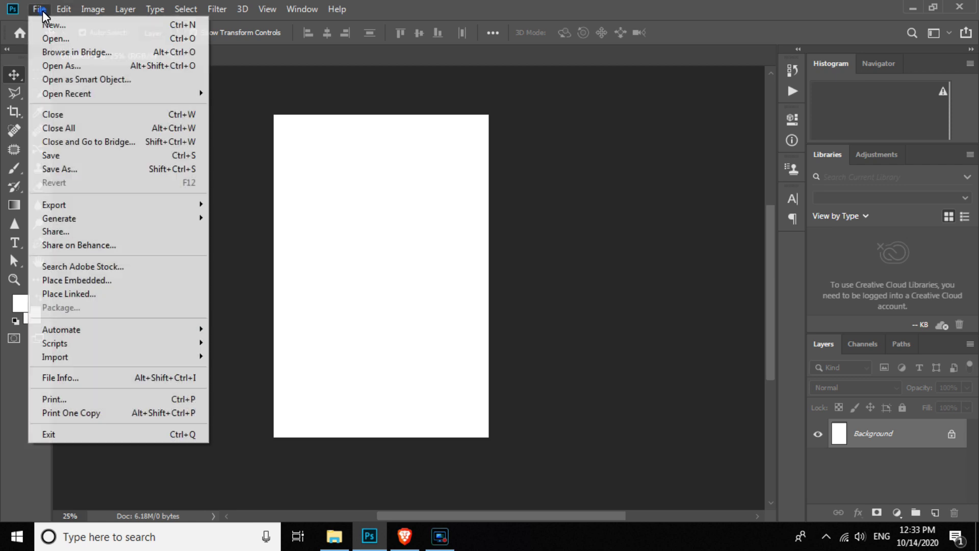
{"action": "left_click", "coordinate": [61, 40]}
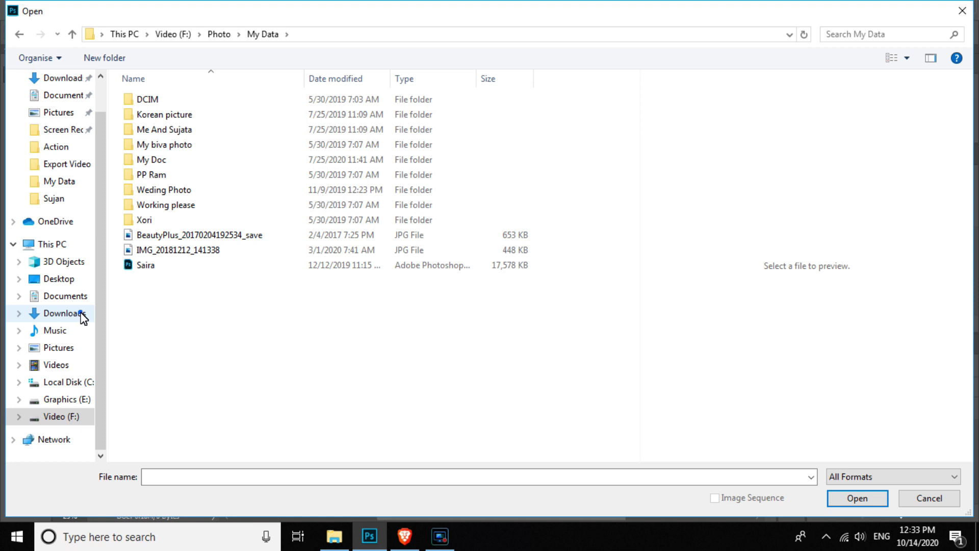
{"action": "left_click", "coordinate": [81, 313]}
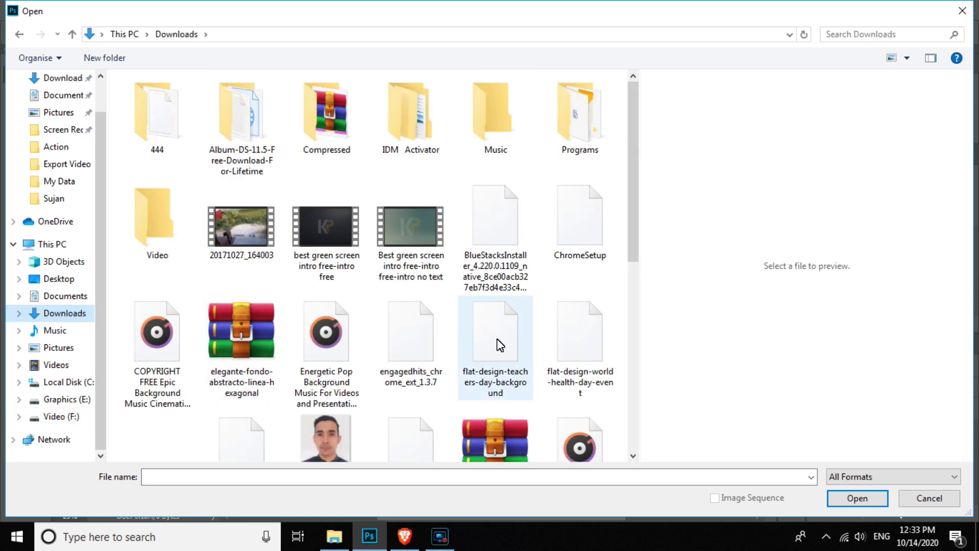
{"action": "left_click_drag", "start_coordinate": [631, 234], "coordinate": [647, 335]}
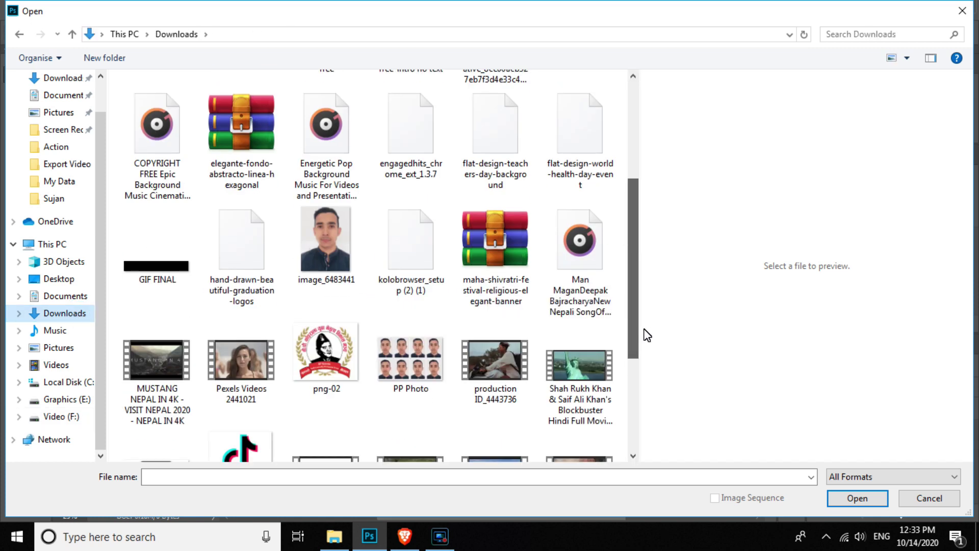
{"action": "left_click", "coordinate": [318, 239]}
{"action": "left_click", "coordinate": [868, 501]}
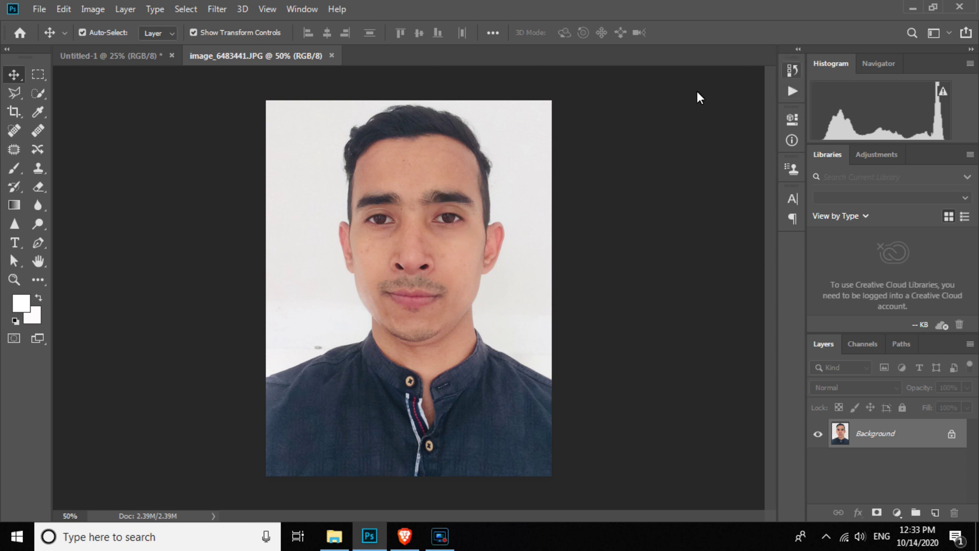
- Show the Actions list, play the loaded 8 pp action on the new portrait, and collapse the list
{"action": "left_click", "coordinate": [316, 11]}
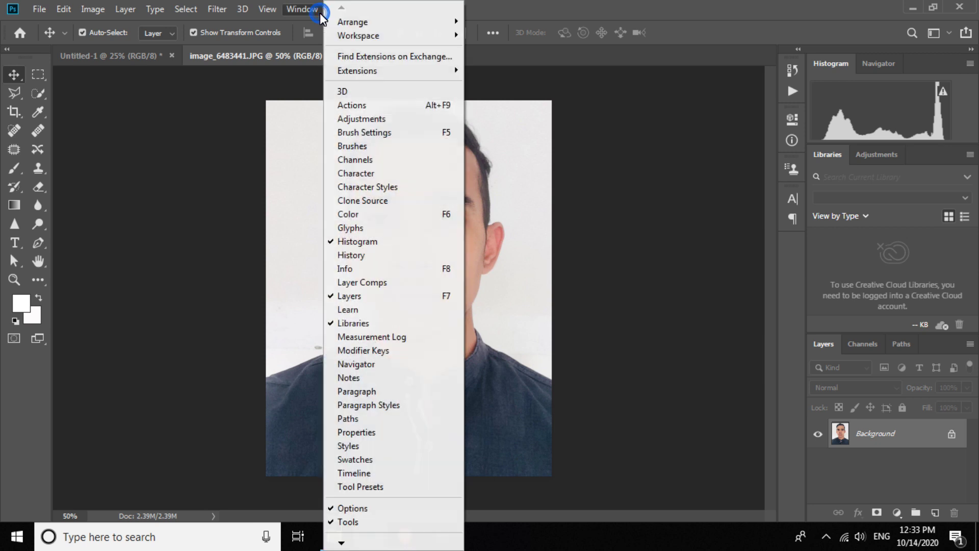
{"action": "left_click", "coordinate": [384, 105]}
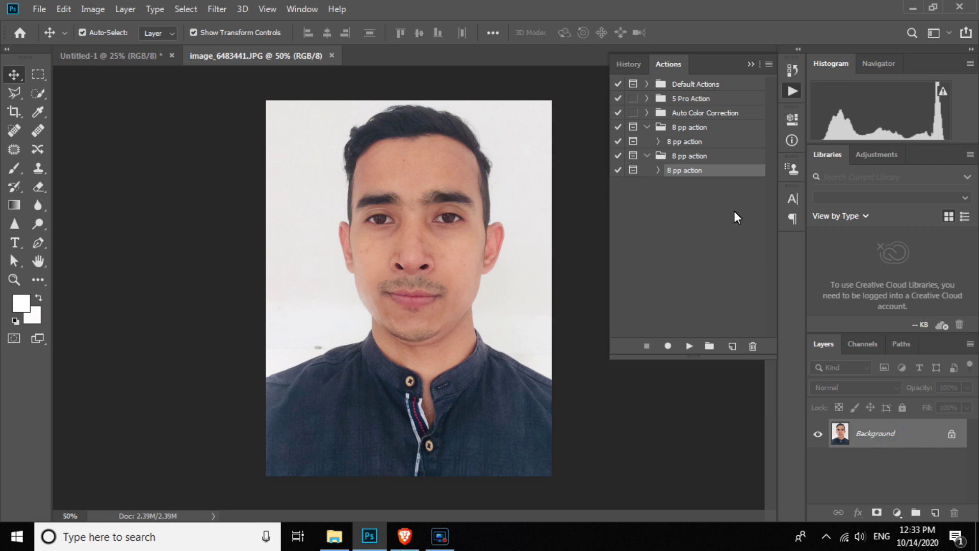
{"action": "left_click", "coordinate": [689, 344]}
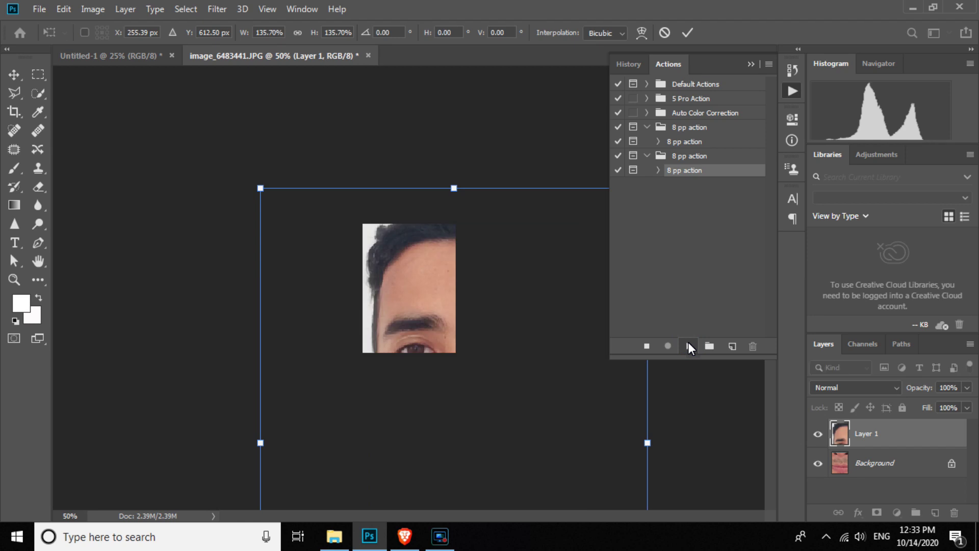
{"action": "left_click", "coordinate": [751, 64]}
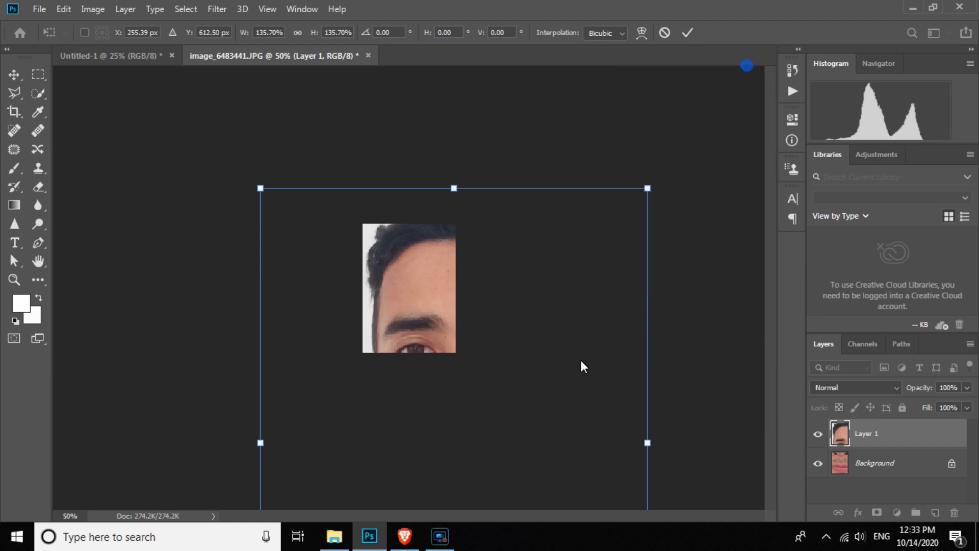
- Scale down and reposition the new portrait so the head and shoulders fill the small passport frame, and apply the transform
{"action": "left_click_drag", "start_coordinate": [647, 188], "coordinate": [490, 419]}
{"action": "left_click_drag", "start_coordinate": [389, 475], "coordinate": [426, 258]}
{"action": "left_click_drag", "start_coordinate": [522, 202], "coordinate": [407, 278]}
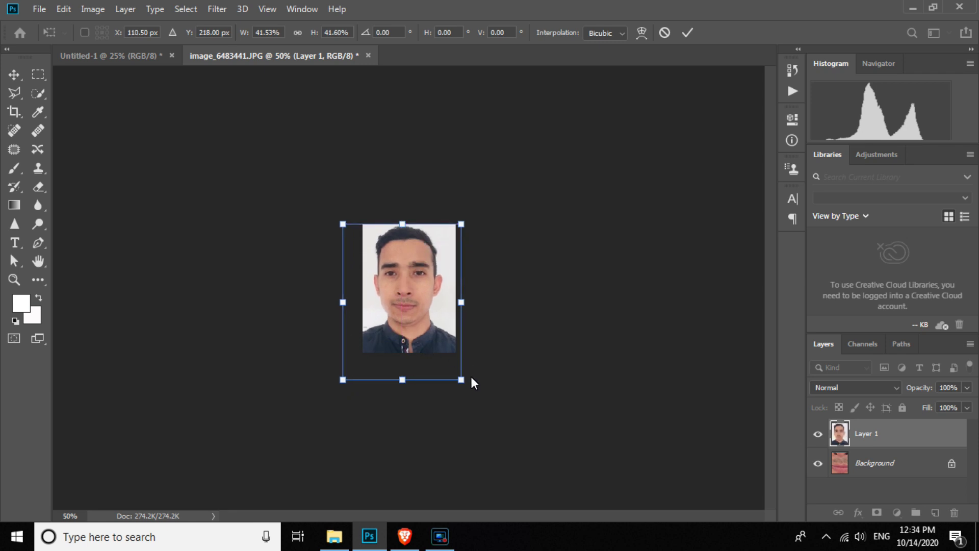
{"action": "mouse_move", "coordinate": [463, 382]}
{"action": "left_mouse_down"}
{"action": "mouse_move", "coordinate": [463, 370]}
{"action": "mouse_move", "coordinate": [471, 380]}
{"action": "left_mouse_up"}
{"action": "left_click", "coordinate": [689, 34]}
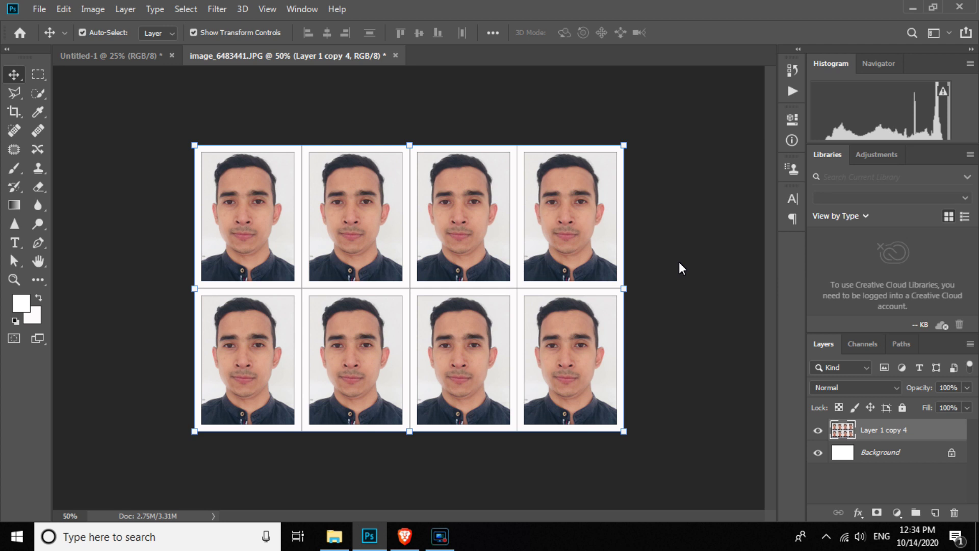
- Start saving the second passport sheet under a new file in Downloads, with JPEG as the format
{"action": "left_click", "coordinate": [40, 9]}
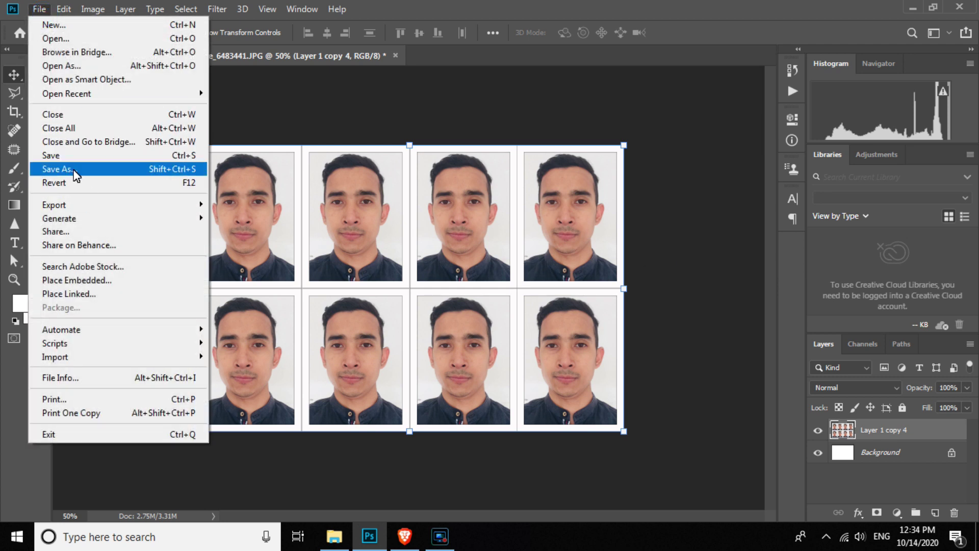
{"action": "left_click", "coordinate": [76, 174]}
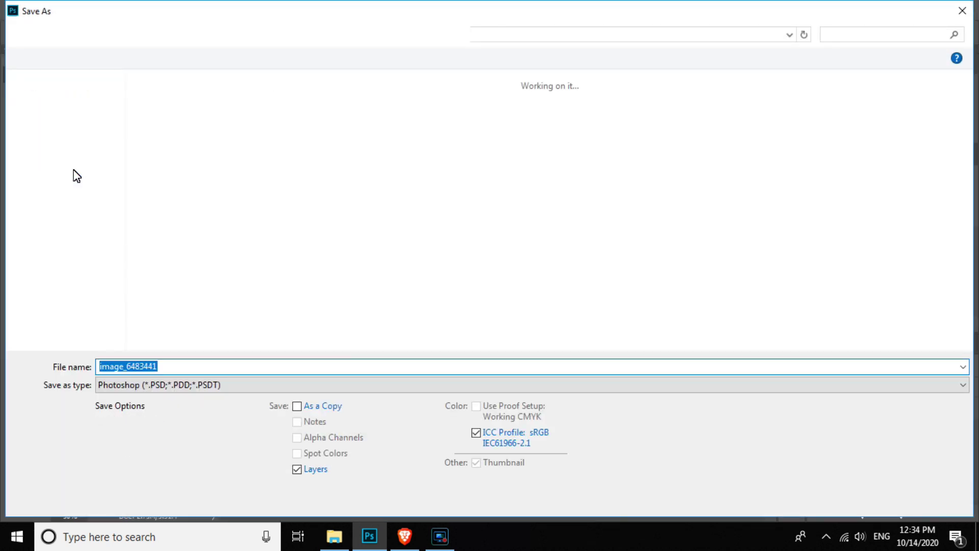
{"action": "left_click", "coordinate": [185, 382]}
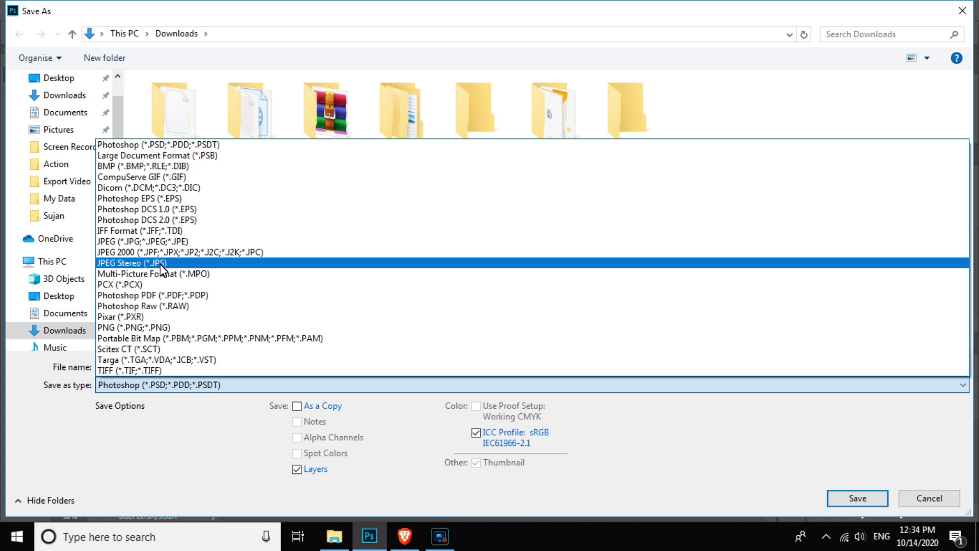
{"action": "left_click", "coordinate": [165, 239]}
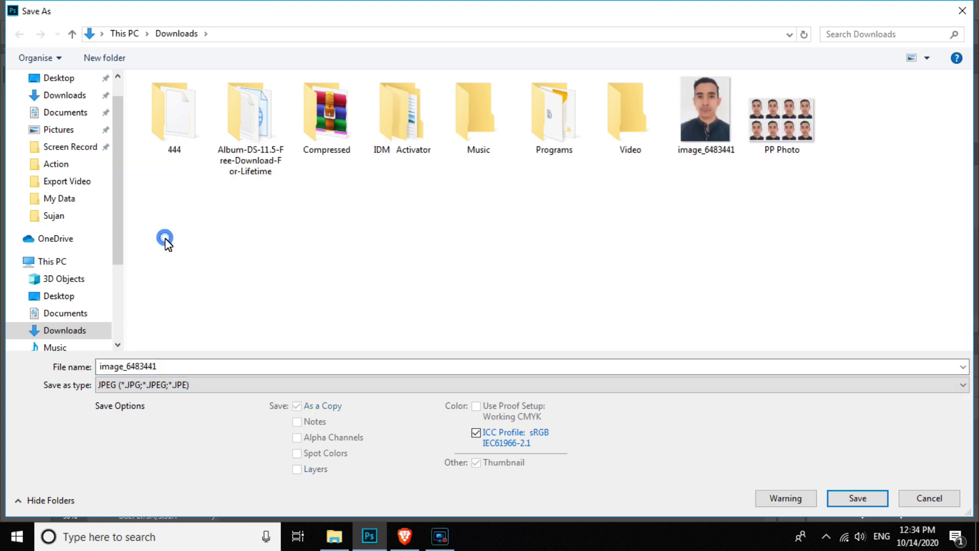
{"action": "double_click", "coordinate": [201, 366]}
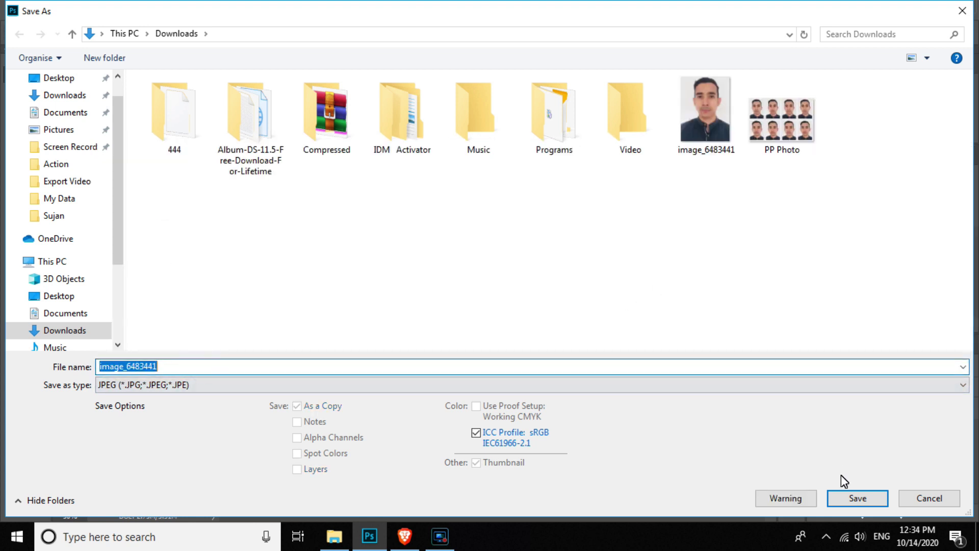
{"action": "left_click", "coordinate": [840, 500]}
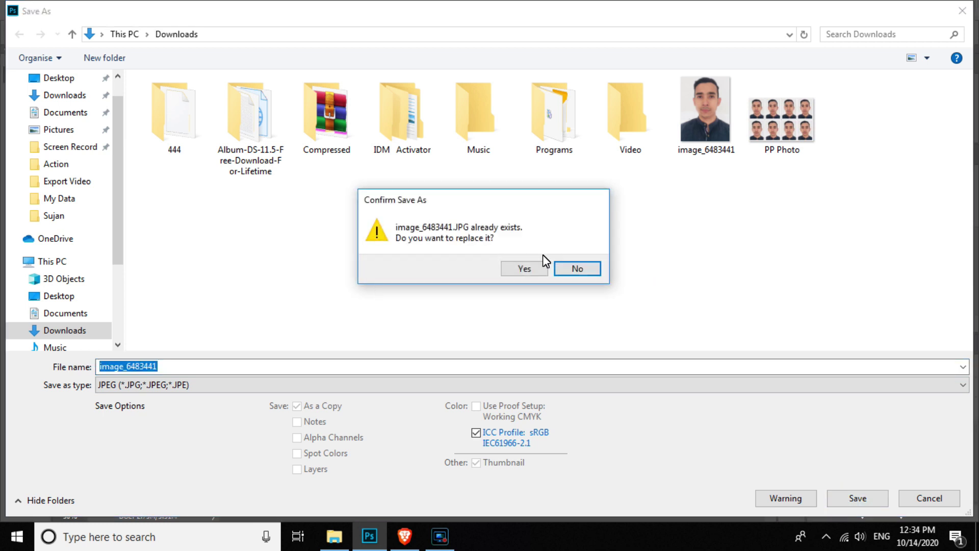
{"action": "left_click", "coordinate": [583, 271]}
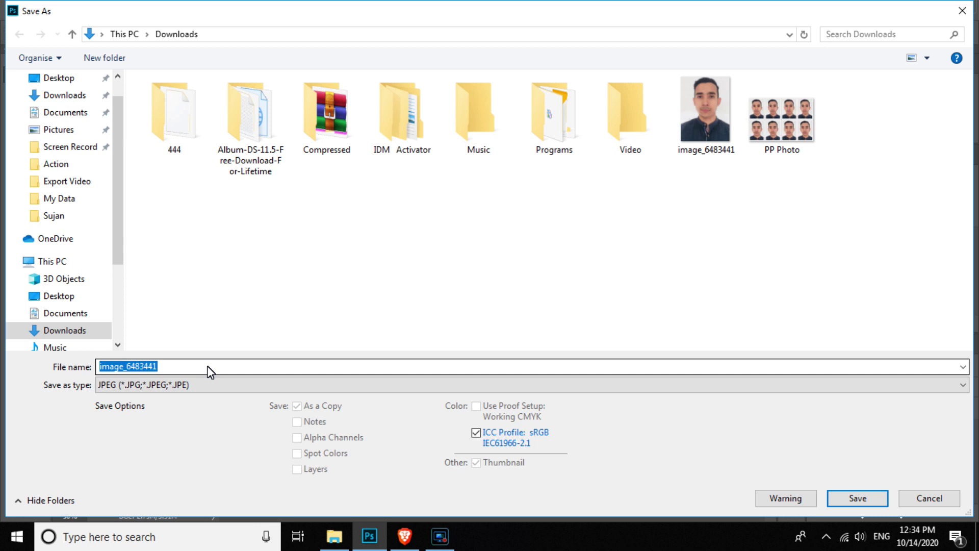
- Name the JPEG copy "pp photo0" and save it, accepting the JPEG options
{"action": "double_click", "coordinate": [164, 366]}
{"action": "double_click", "coordinate": [175, 363]}
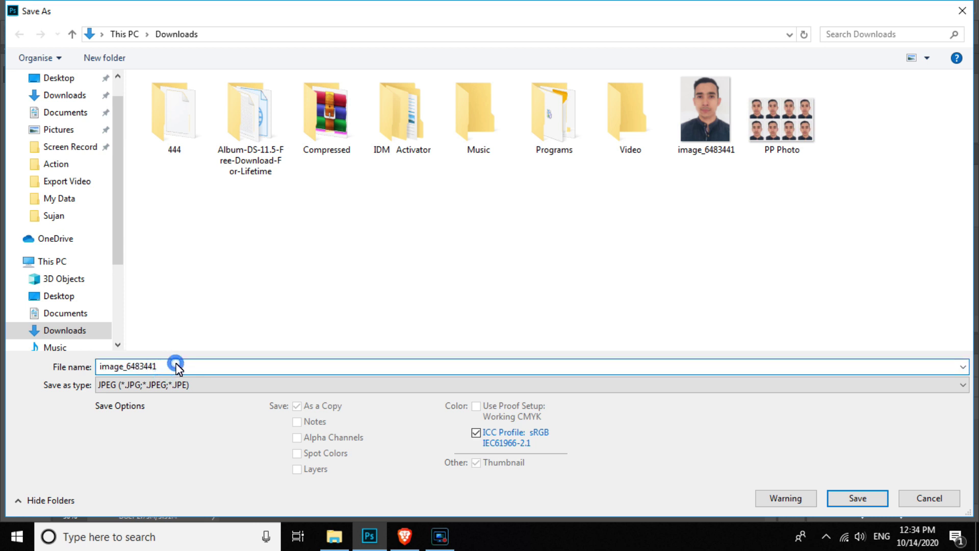
{"action": "type", "text": "pp"}
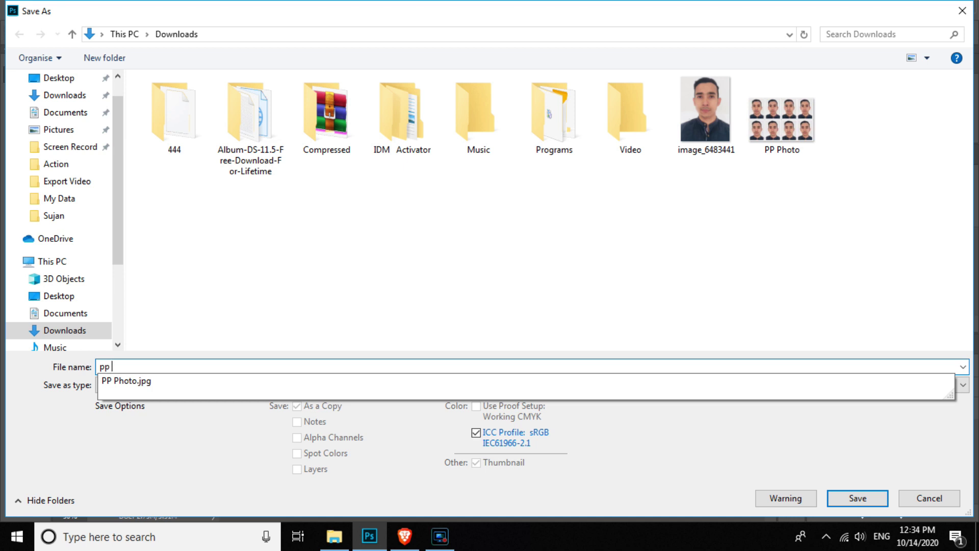
{"action": "type", "text": " photo0"}
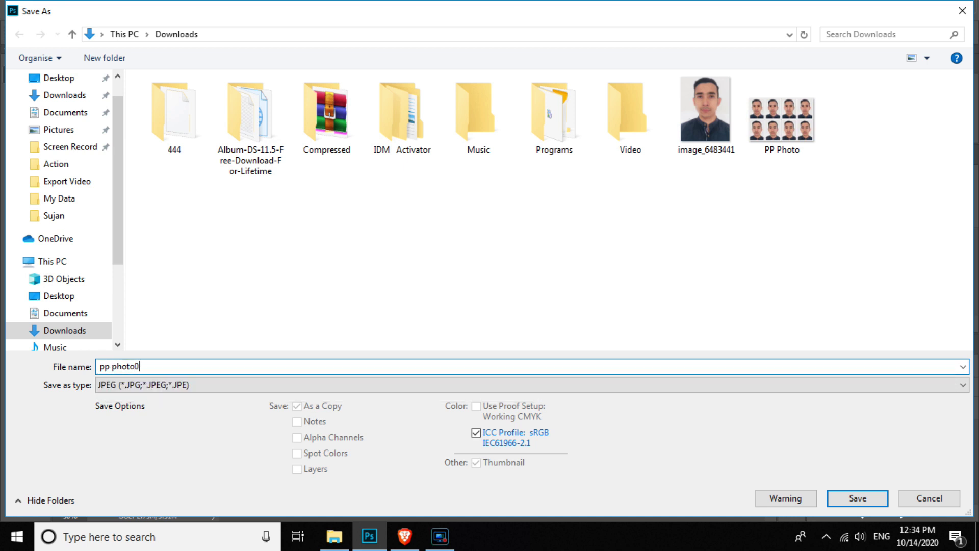
{"action": "key", "text": "Return"}
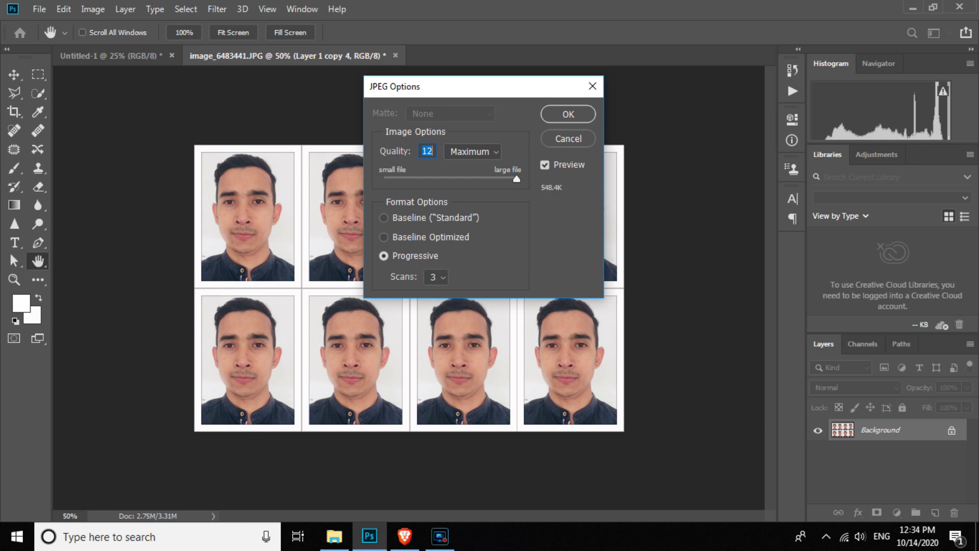
{"action": "key", "text": "Return"}
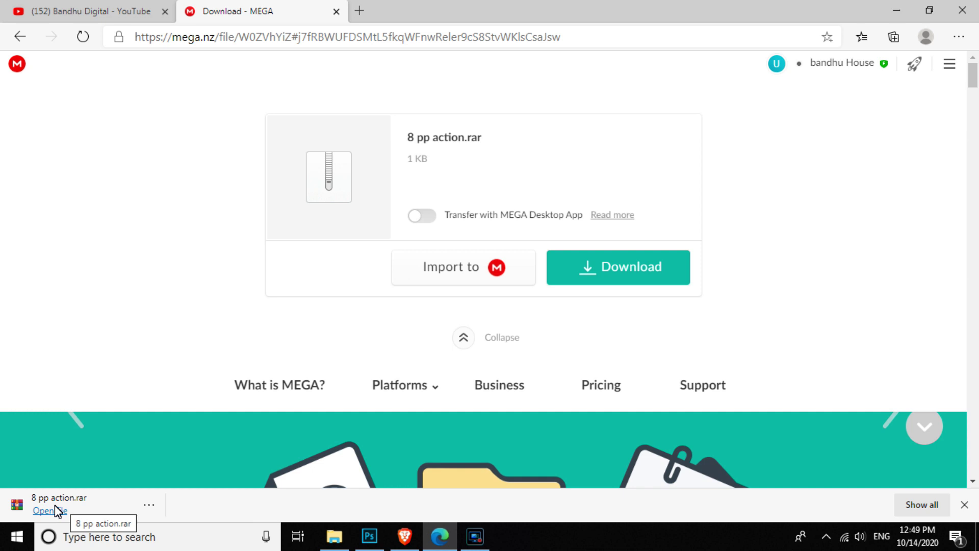
- Switch to the YouTube page in the browser and look through the Bandhu Digital channel's uploaded videos
{"action": "left_click", "coordinate": [98, 9]}
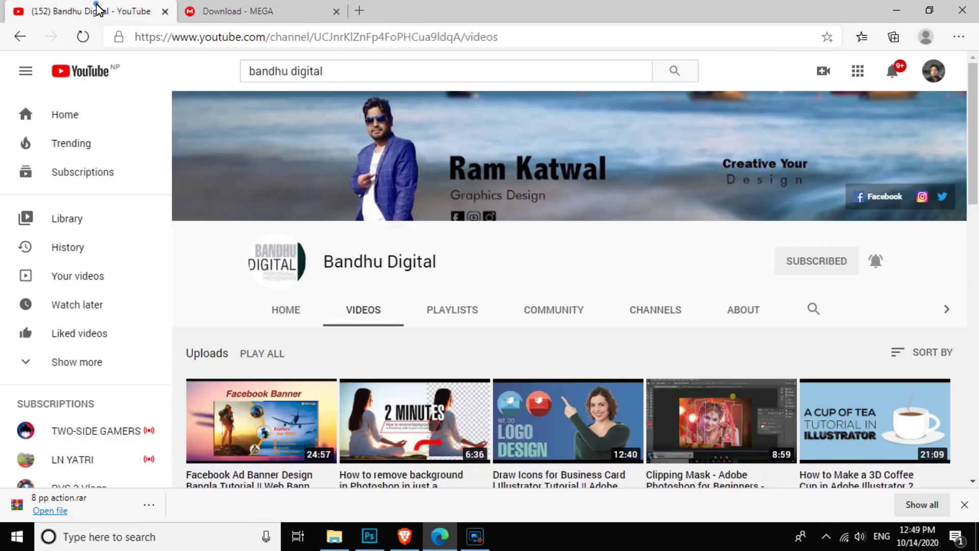
{"action": "scroll", "coordinate": [630, 284], "scroll_direction": "down", "scroll_amount": 4}
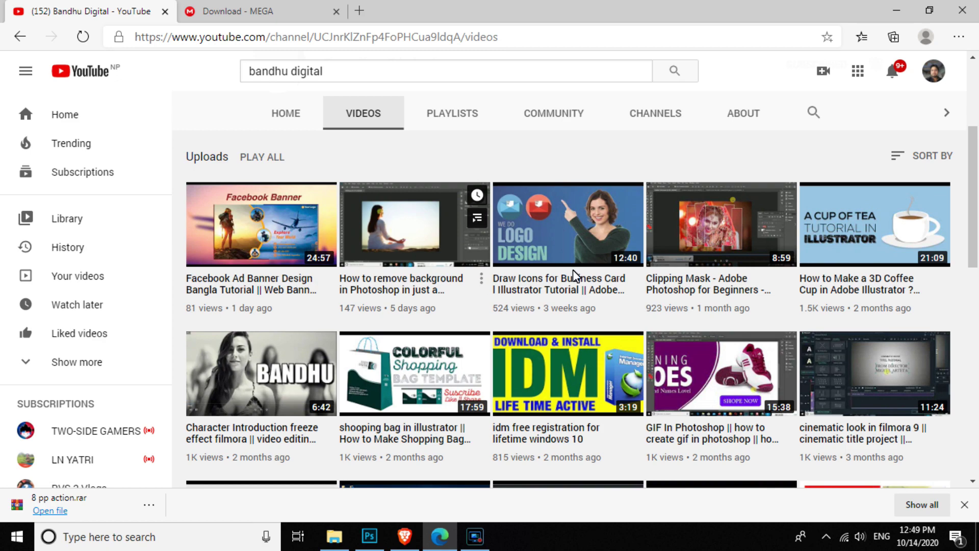
{"action": "scroll", "coordinate": [586, 368], "scroll_direction": "down", "scroll_amount": 6}
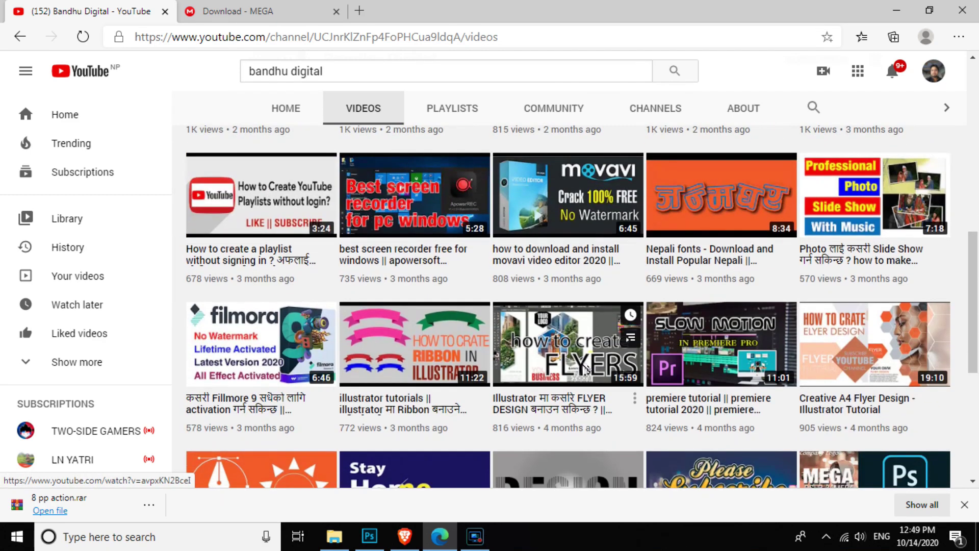
{"action": "scroll", "coordinate": [585, 369], "scroll_direction": "down", "scroll_amount": 4}
{"action": "scroll", "coordinate": [584, 371], "scroll_direction": "up", "scroll_amount": 6}
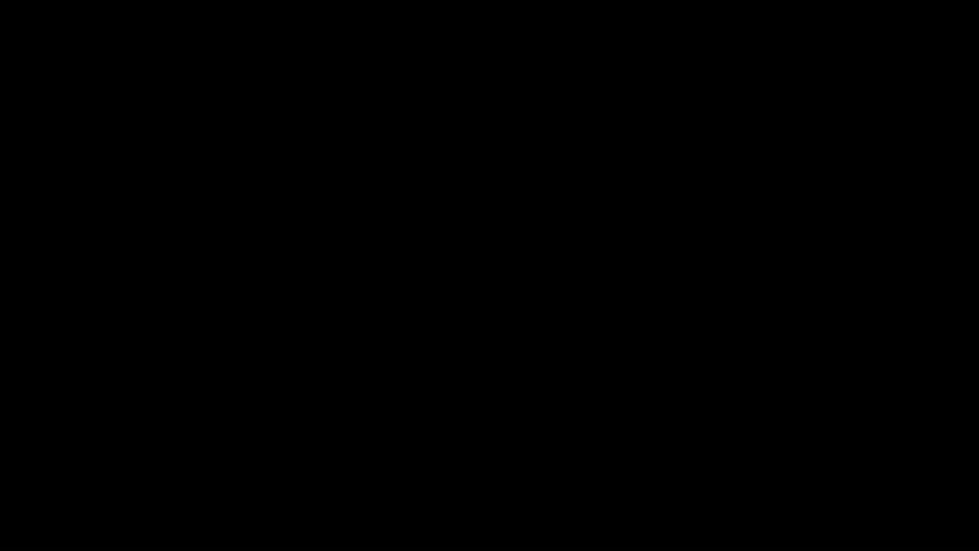